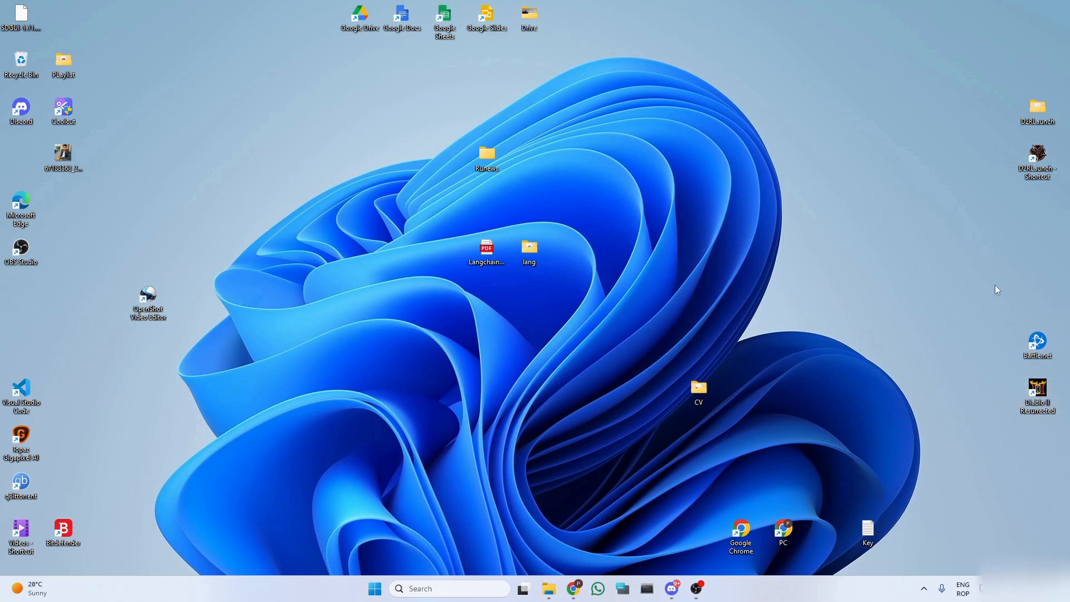
Close the Battle.net launcher and bring Chrome's .NET 7.0 download page forward
double_click(1037, 342)
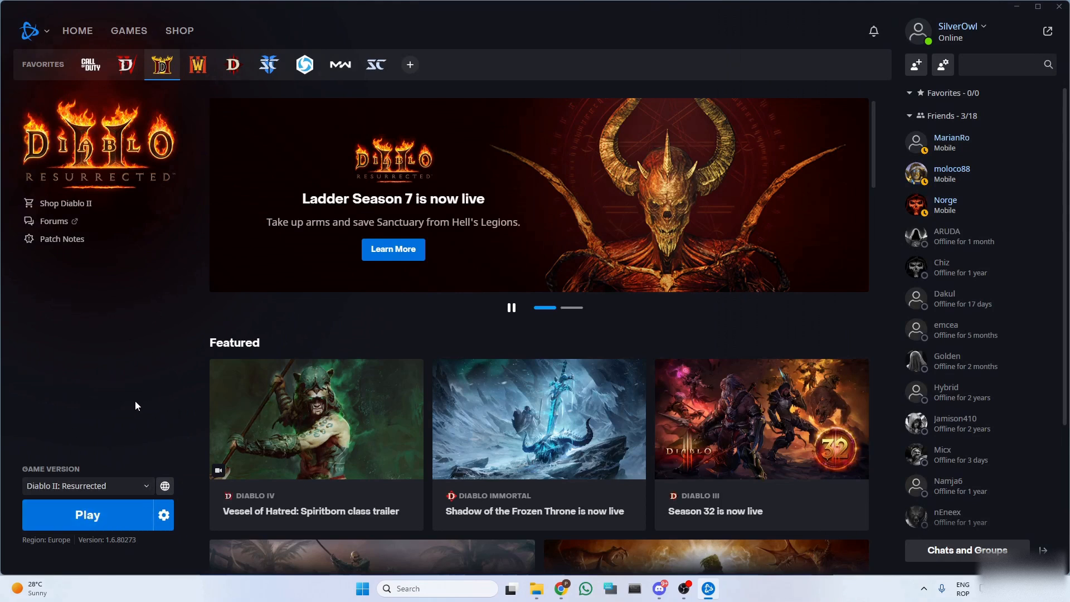
left_click(1057, 10)
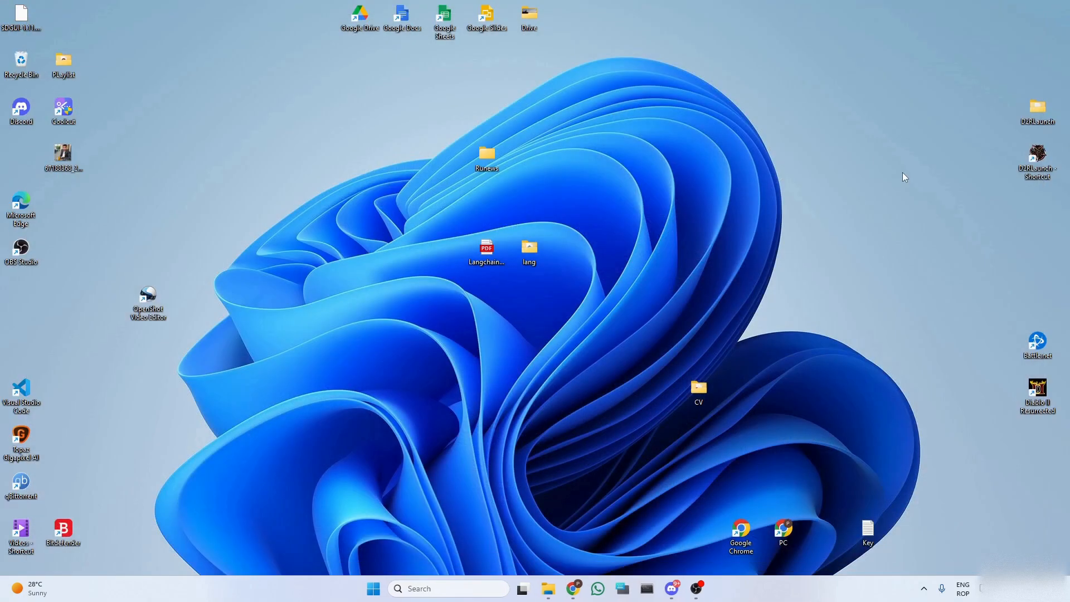
left_click(574, 589)
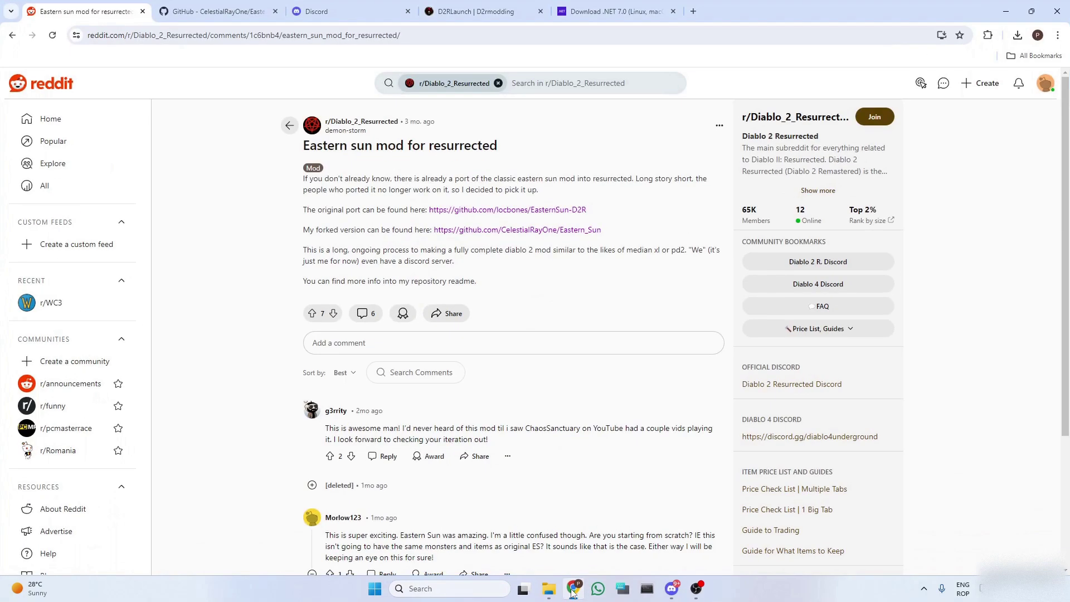
left_click(614, 11)
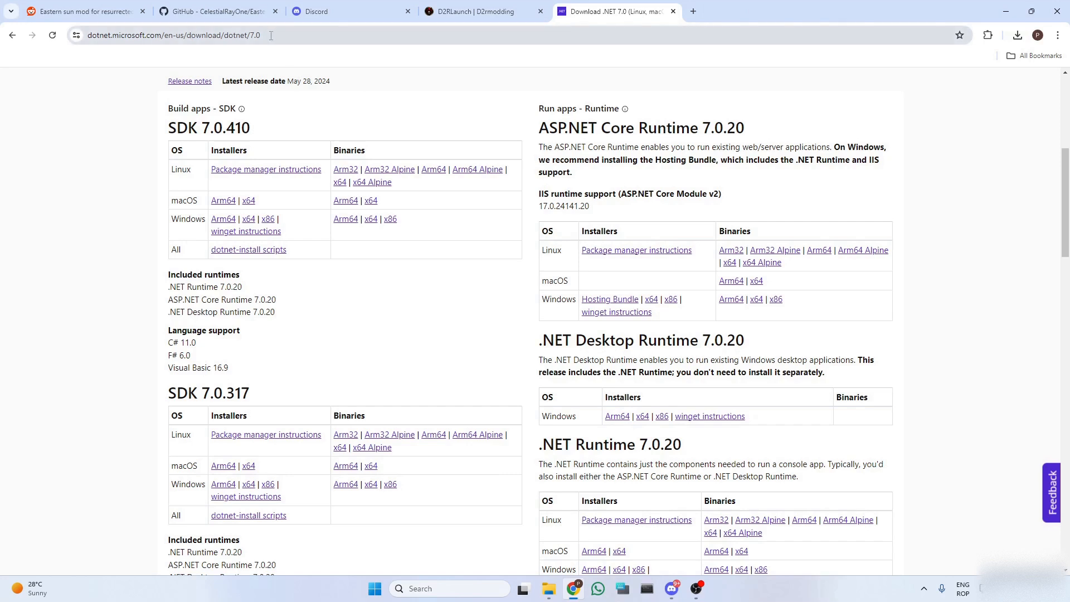
scroll(575, 242, "down", 2)
scroll(575, 243, "up", 1)
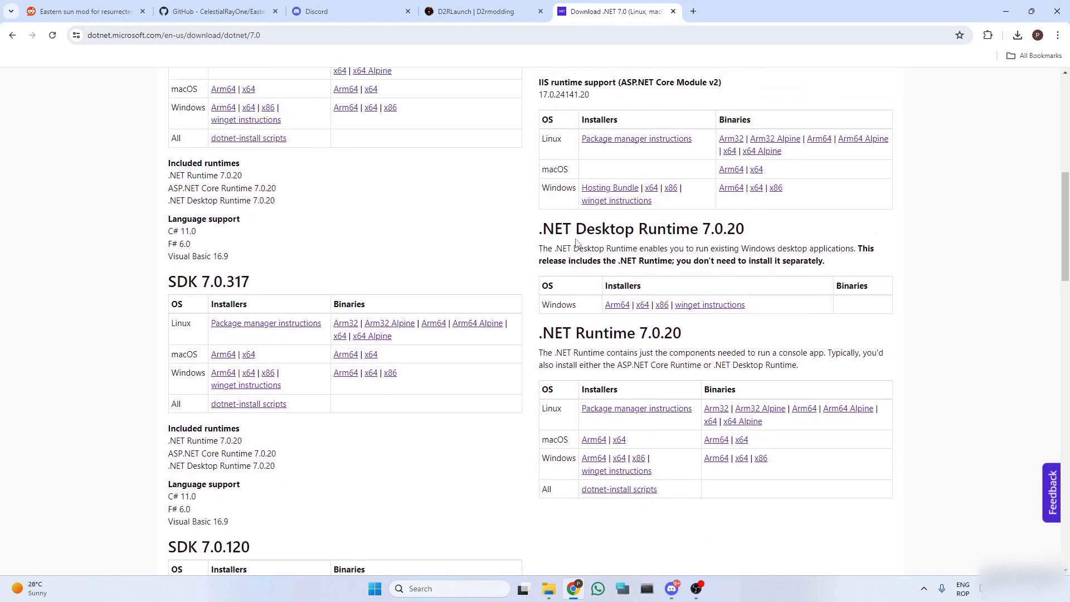
Download the Windows x64 .NET Desktop Runtime and run its installer from Downloads
left_click(644, 306)
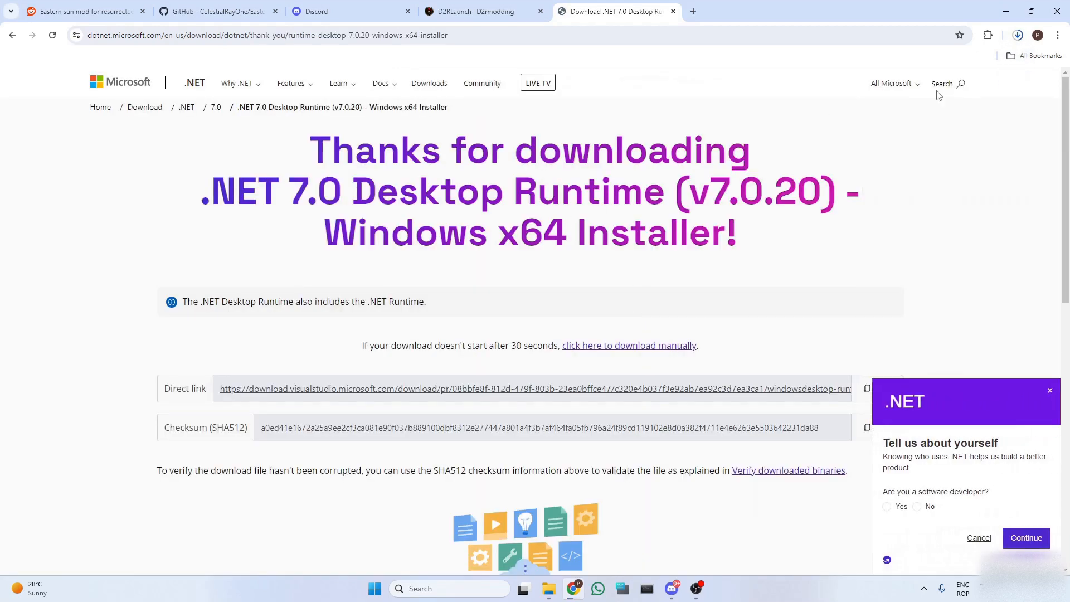
left_click(1017, 35)
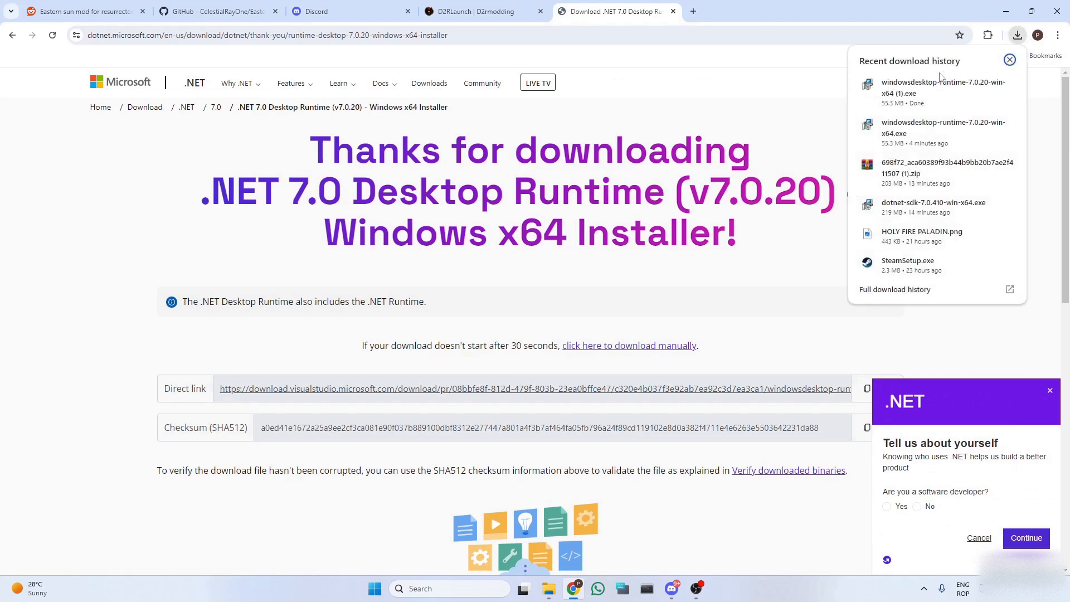
left_click(928, 86)
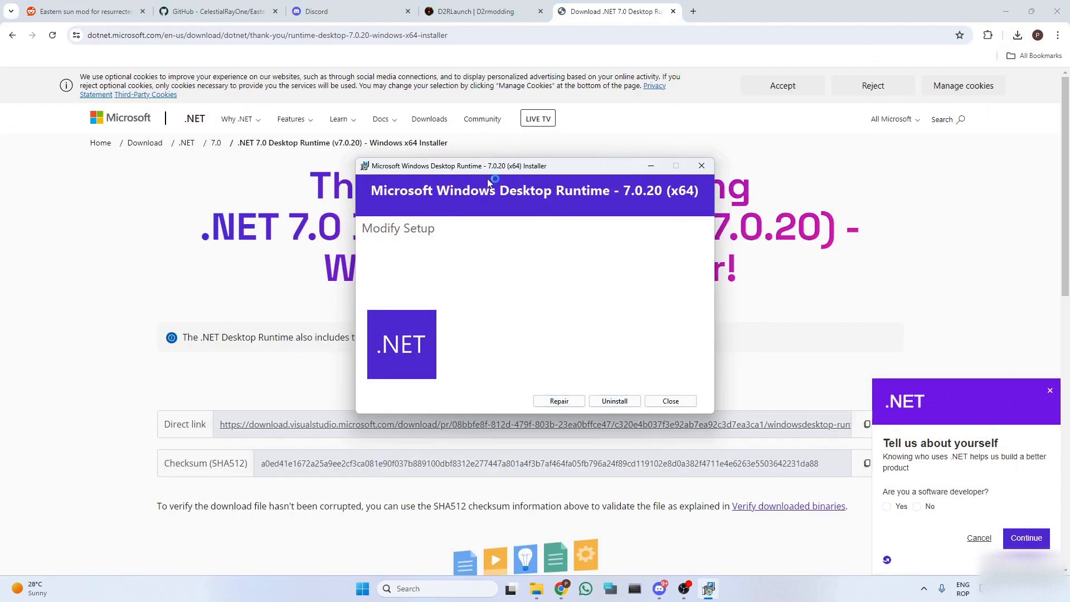
left_click_drag(520, 172, 410, 100)
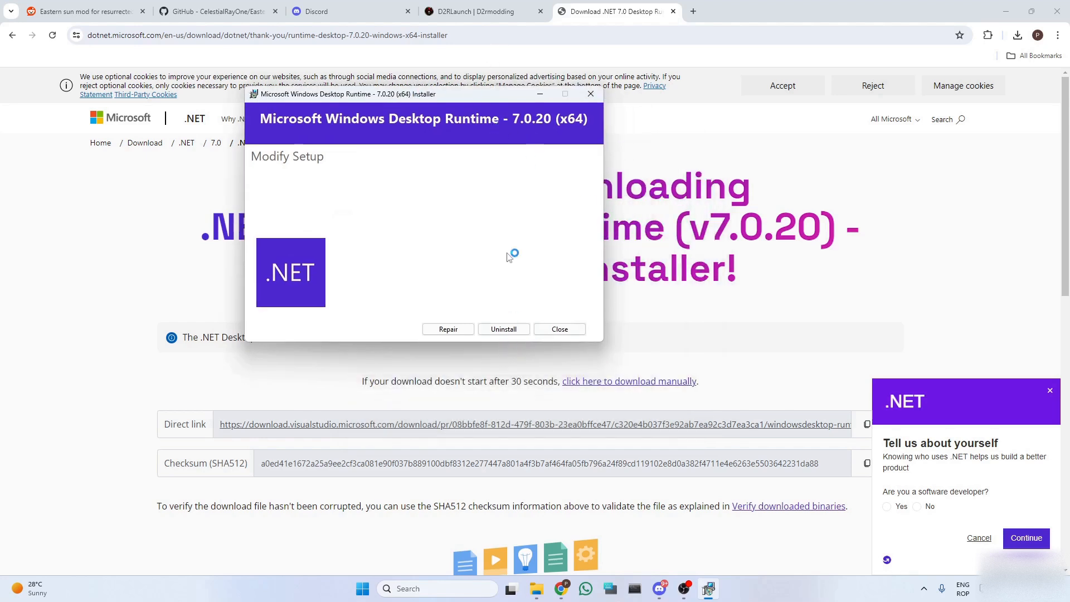
Cancel the runtime installer since it is already installed and go to the D2RLaunch page
left_click(590, 94)
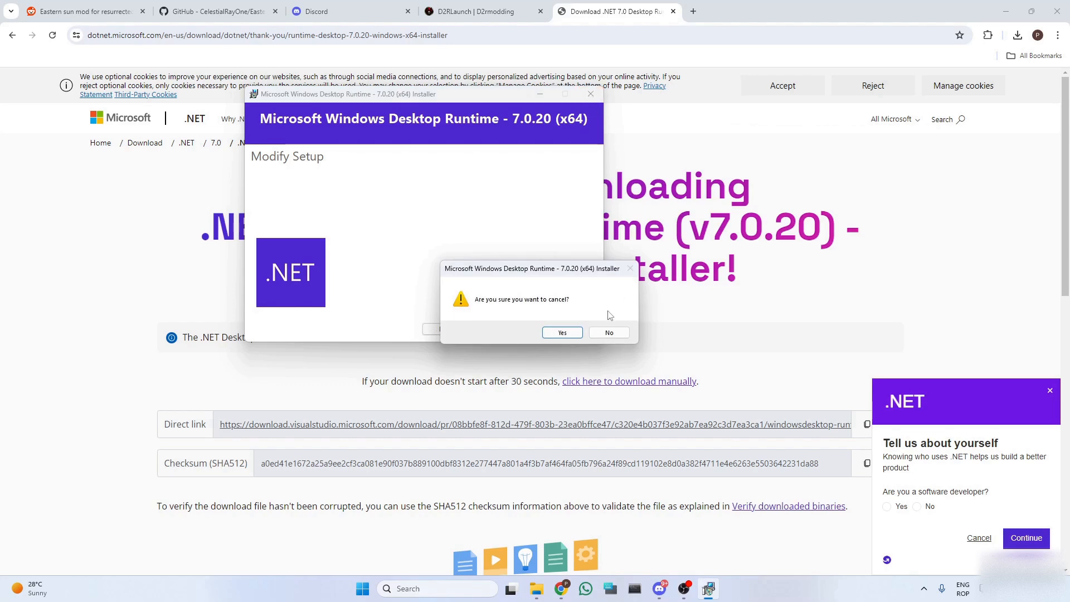
left_click(569, 333)
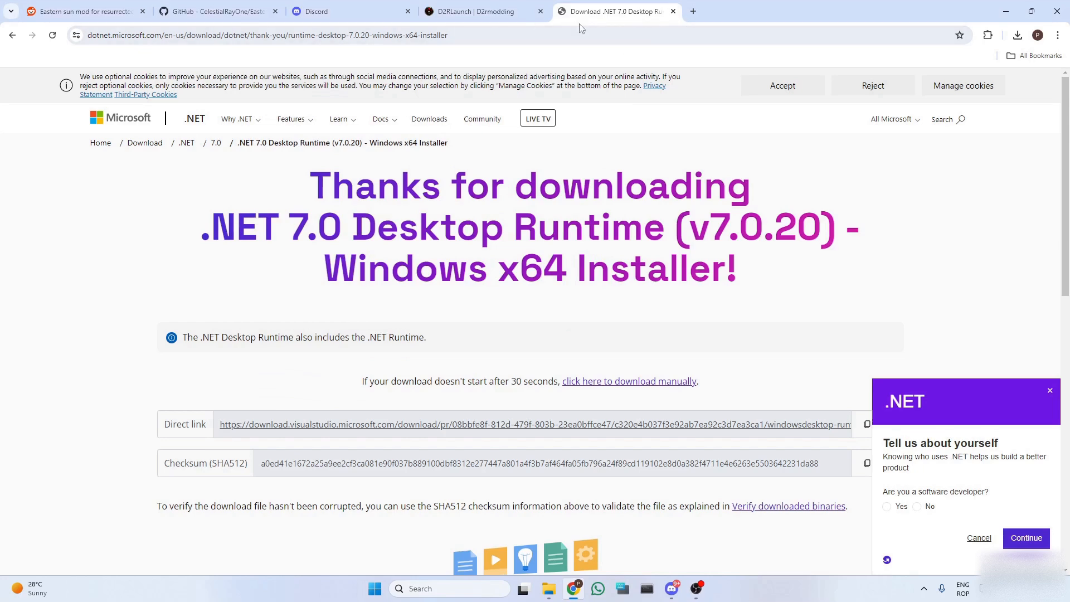
left_click(481, 11)
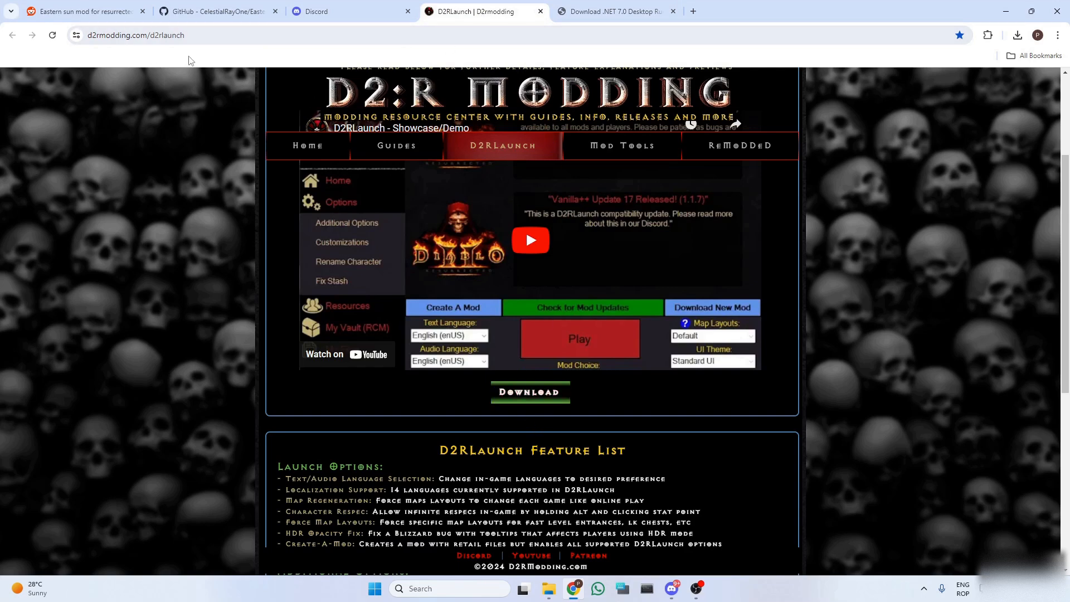
Download the D2RLaunch zip from D2Rmodding and show it in the Downloads folder
left_click(236, 35)
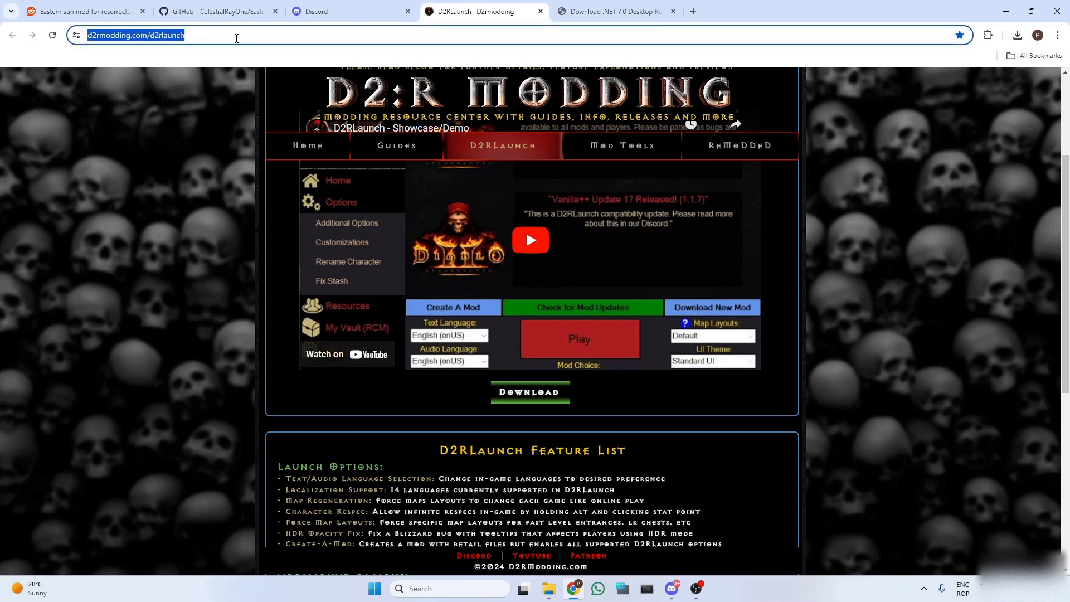
left_click(904, 261)
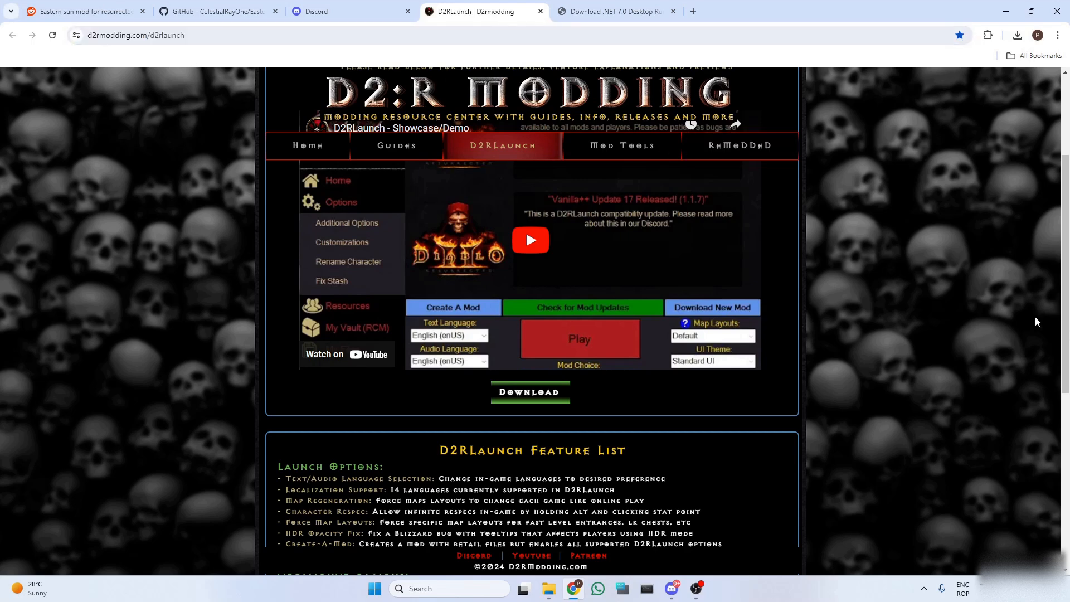
left_click(539, 393)
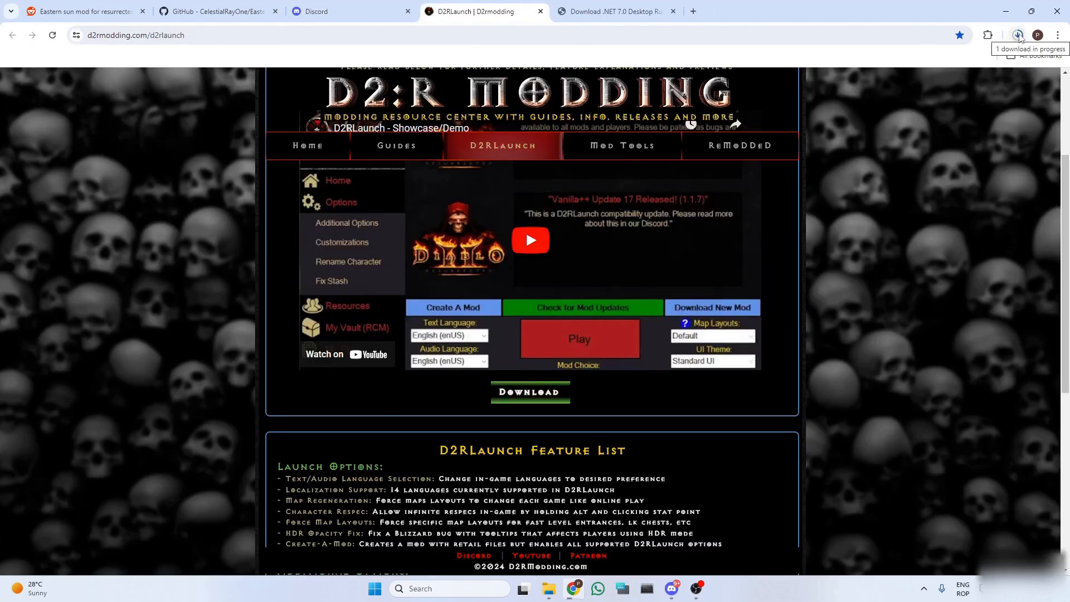
left_click(1018, 36)
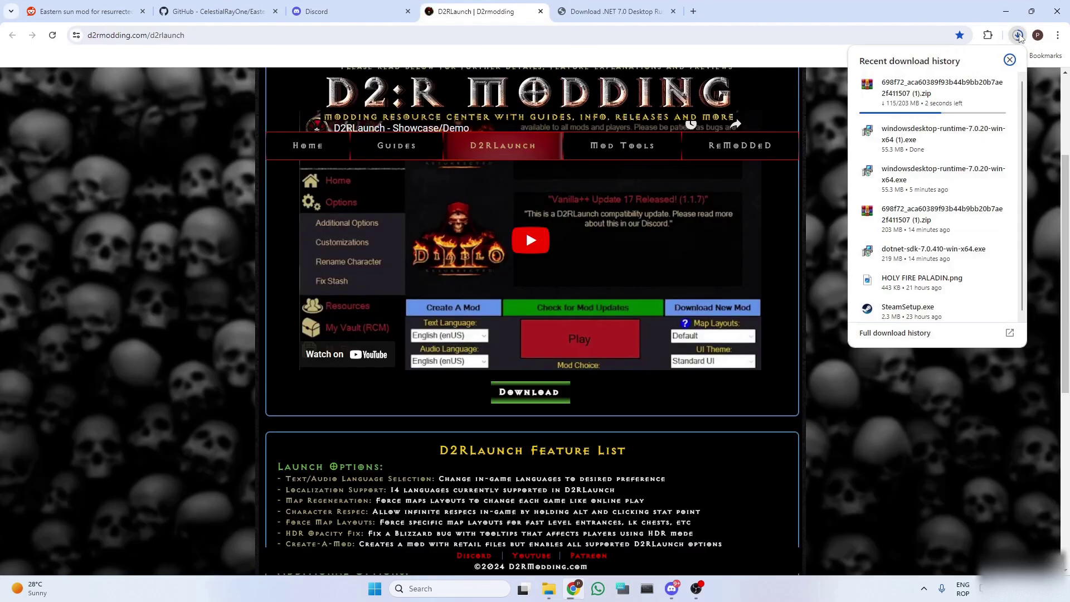
left_click(987, 84)
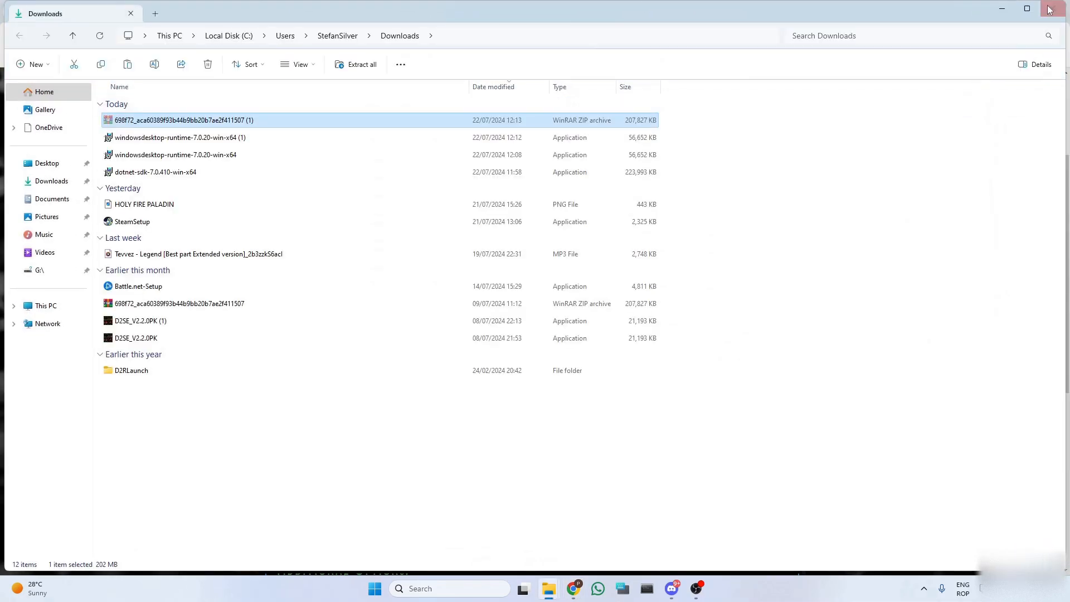
Paste the D2RLaunch zip onto the desktop and extract it into its own folder with WinRAR
left_click(1006, 11)
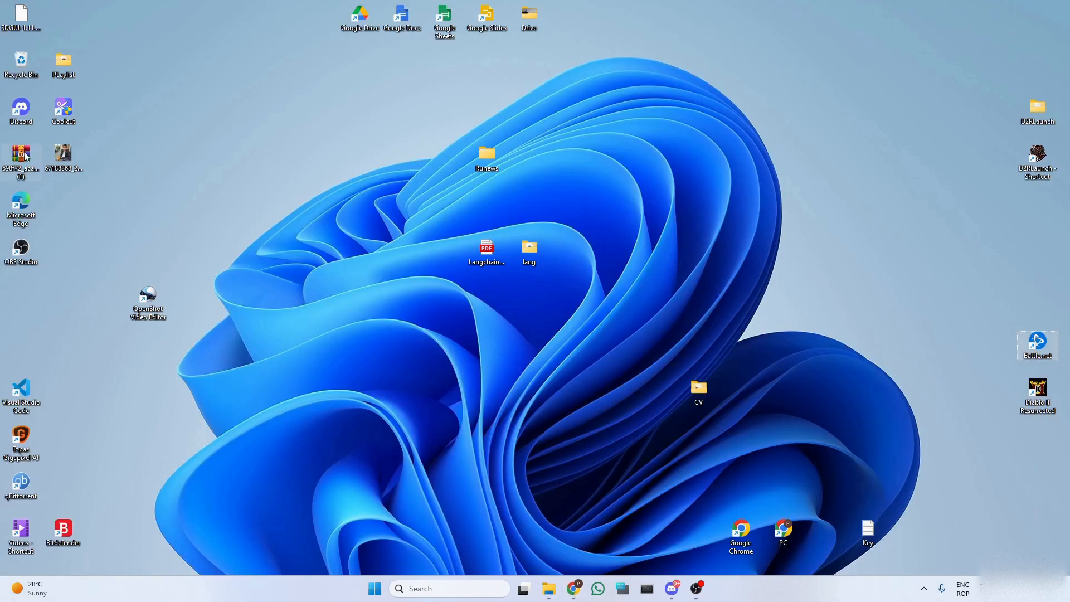
key("ctrl+v")
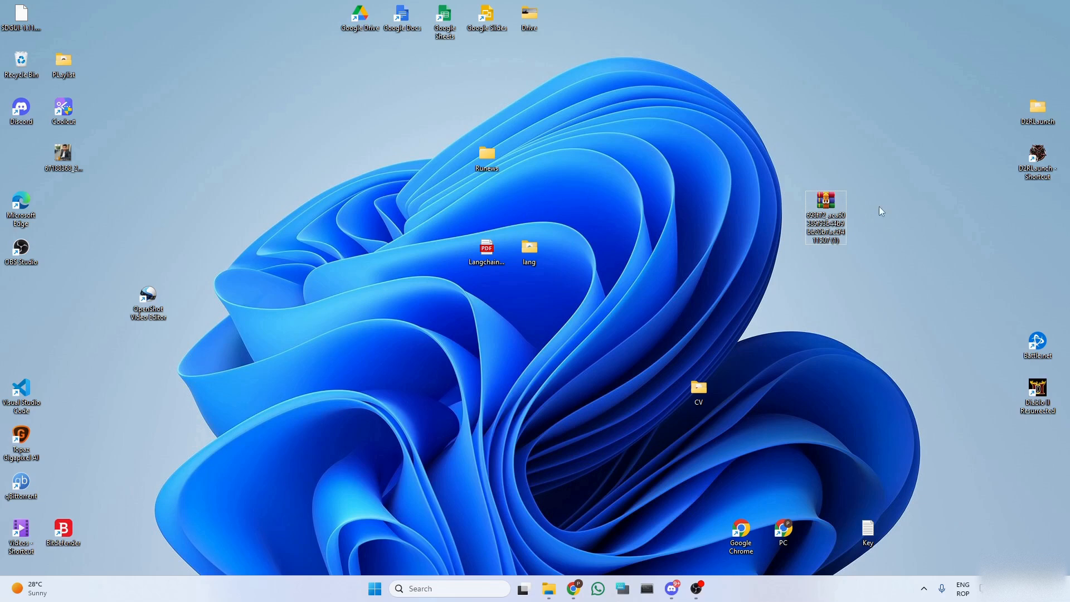
right_click(812, 211)
key("Escape")
right_click(827, 217)
mouse_move(862, 410)
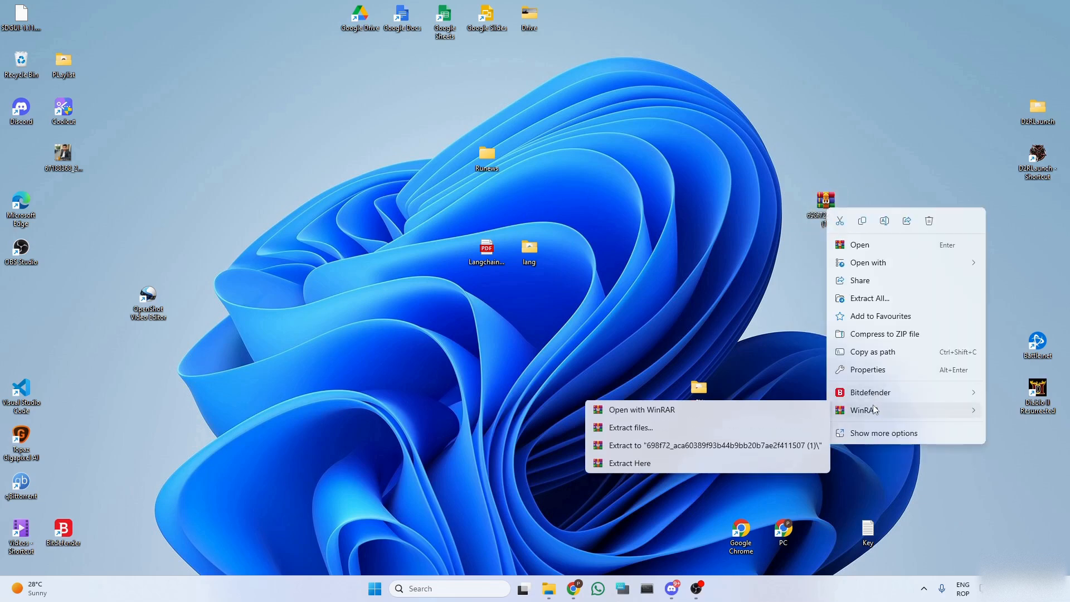
left_click(711, 448)
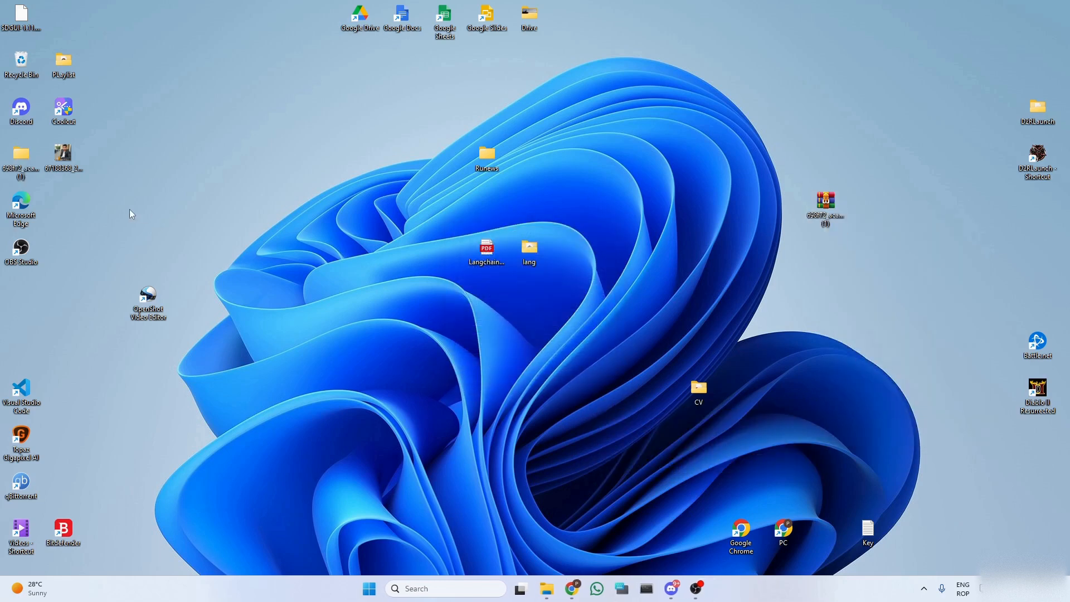
Move the extracted folder beside the archive, delete the zip, and go into the extracted folder
left_click_drag(22, 157, 741, 205)
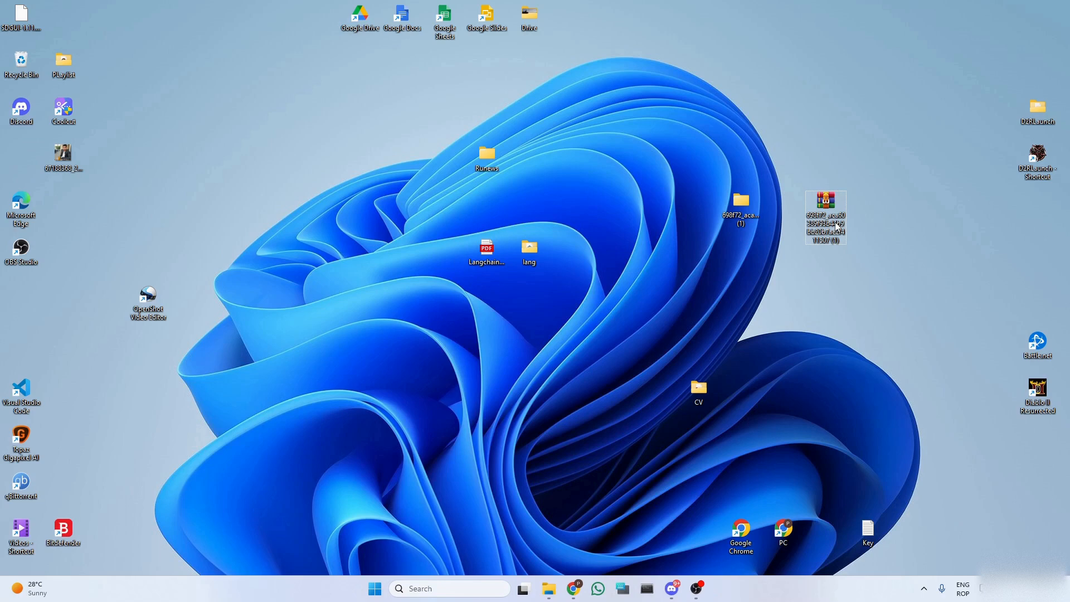
key("Delete")
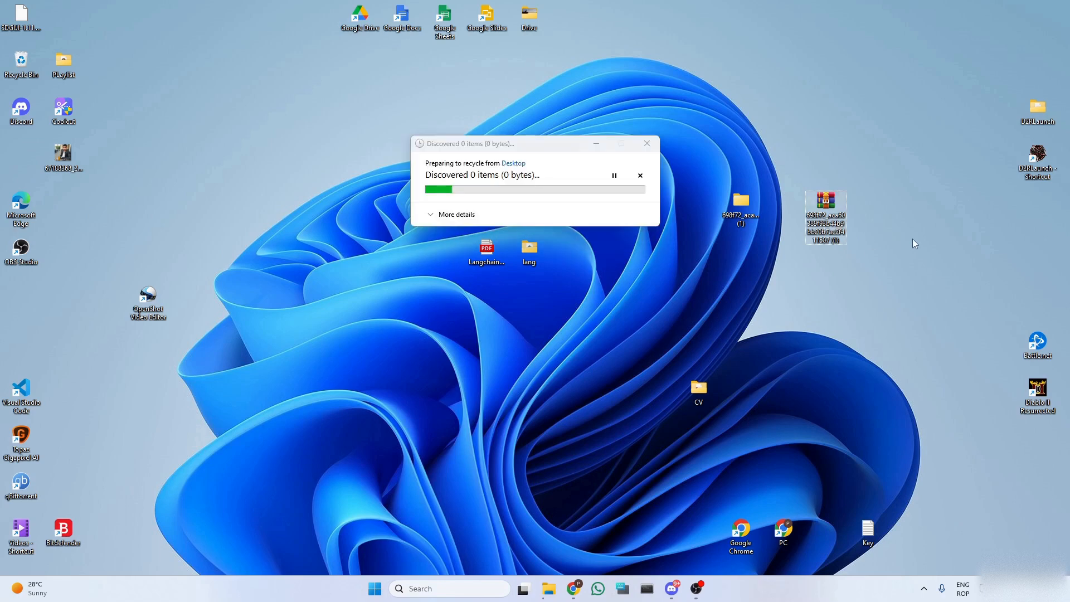
double_click(742, 205)
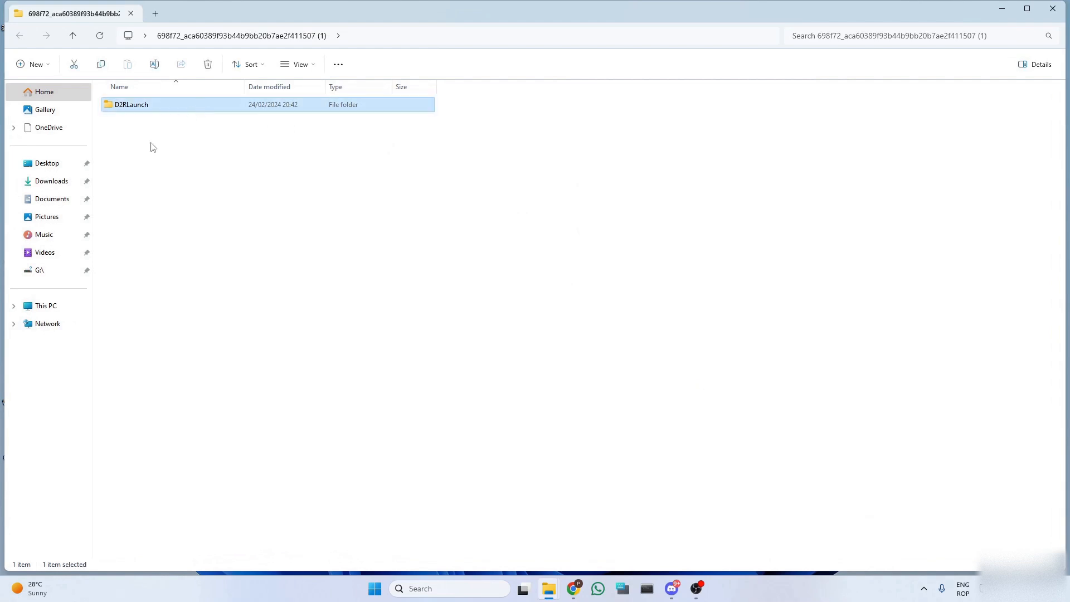
Run D2RLaunch.exe from the Launcher folder, choosing Run anyway on the SmartScreen warning
left_click(166, 109)
double_click(167, 109)
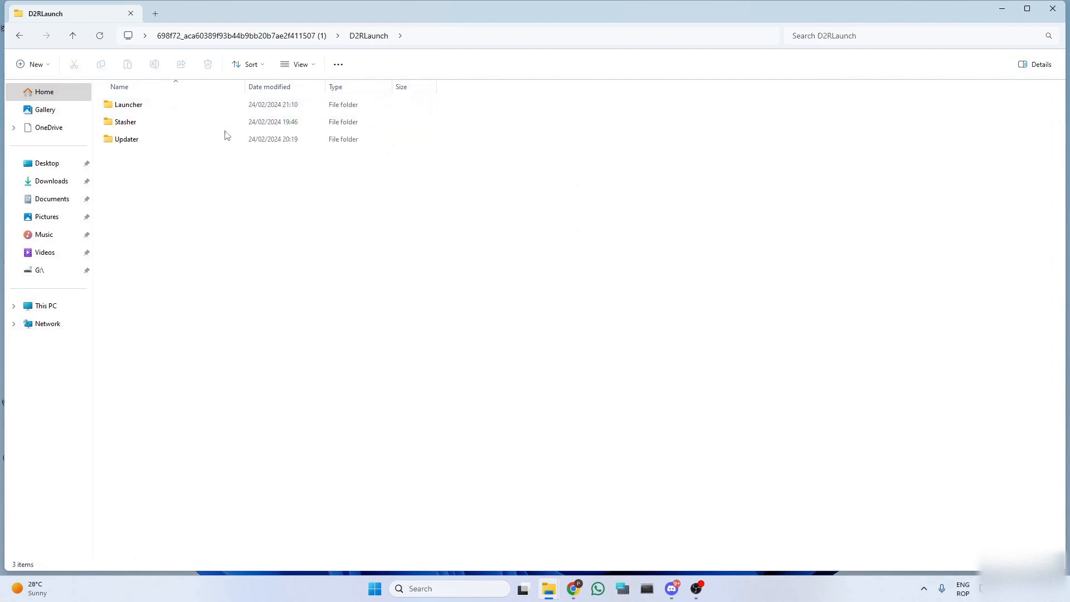
double_click(131, 105)
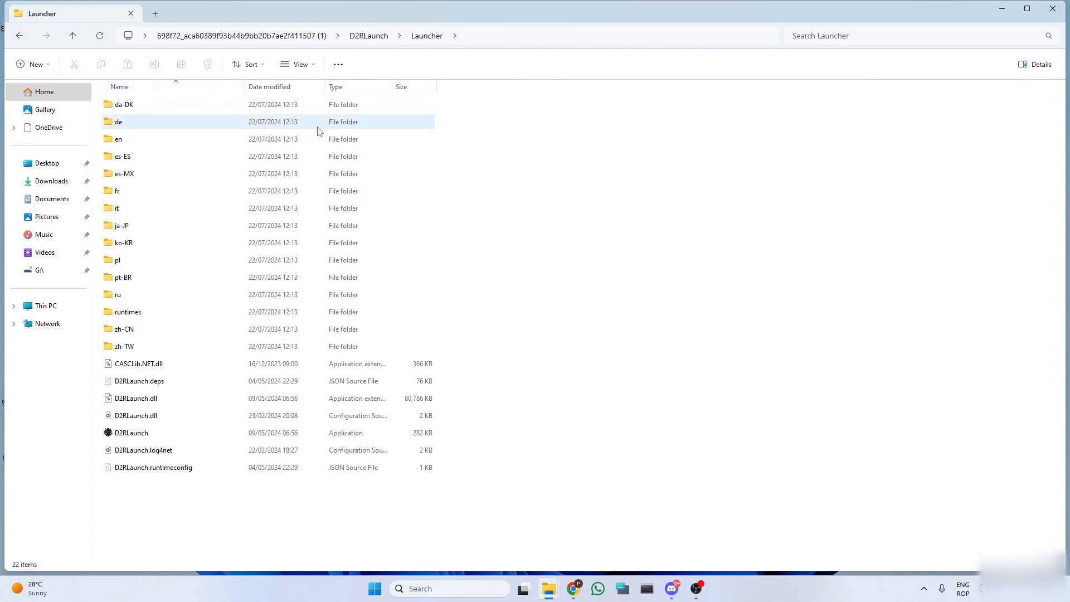
double_click(132, 432)
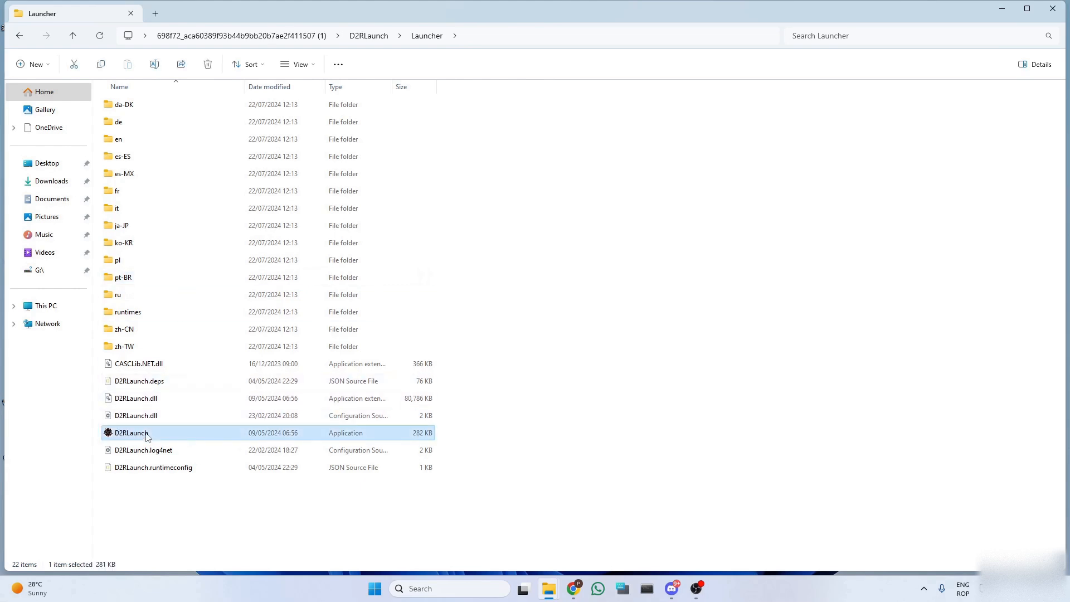
left_click(415, 211)
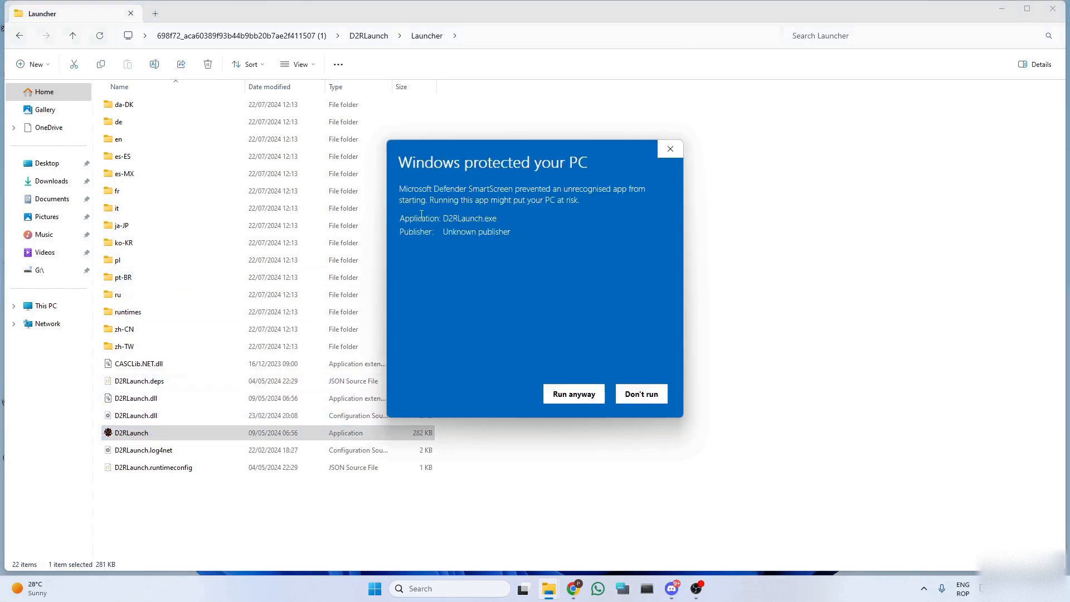
left_click(575, 394)
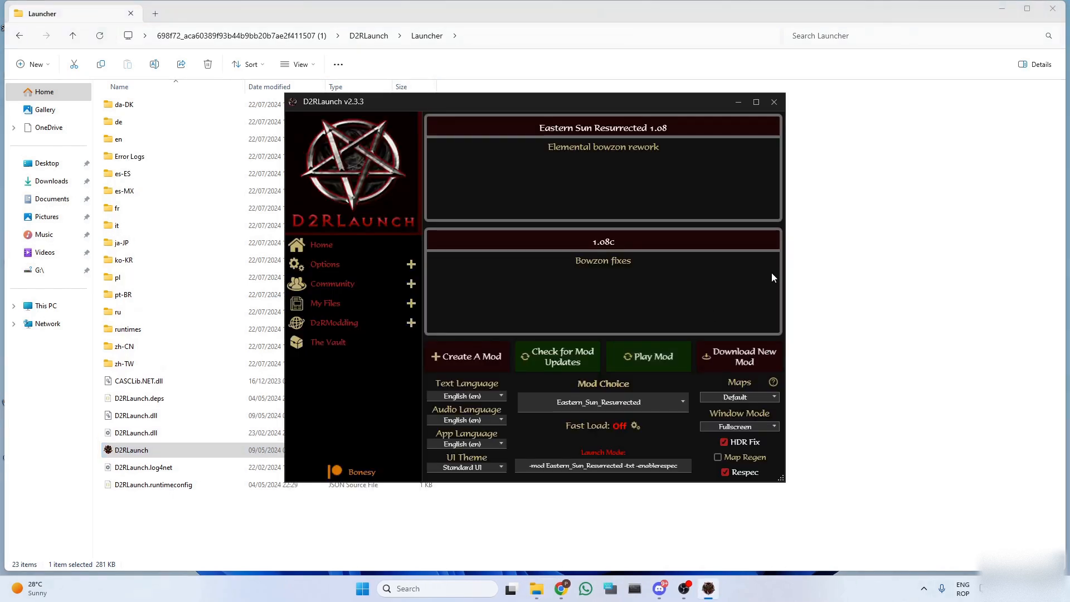
Pick Eastern Sun Resurrected from the Download New Mod database list and install it
left_click_drag(598, 107, 514, 79)
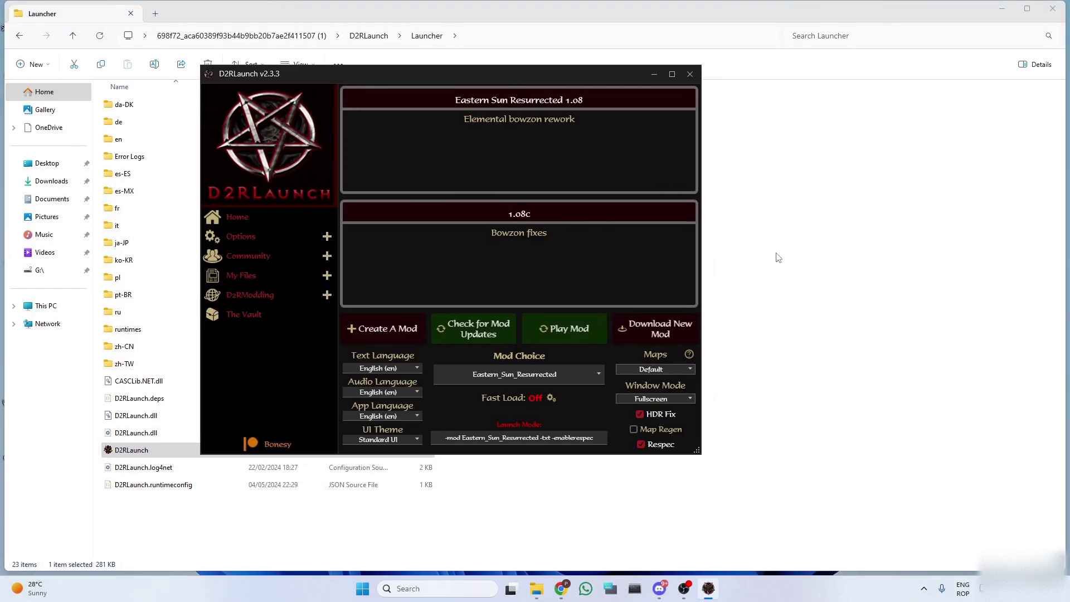
left_click(654, 329)
left_click(496, 223)
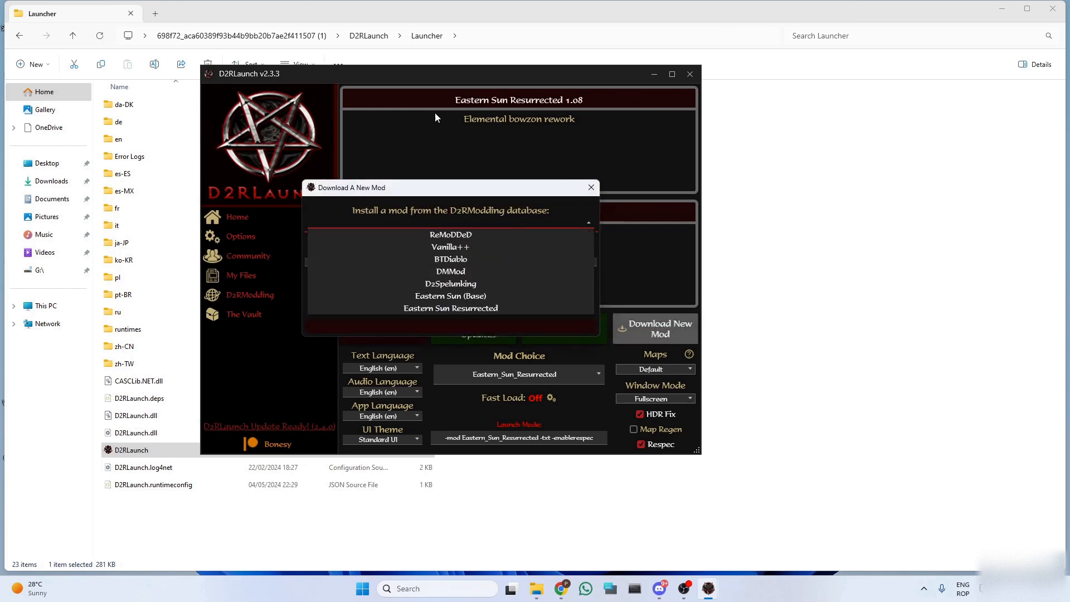
left_click(482, 221)
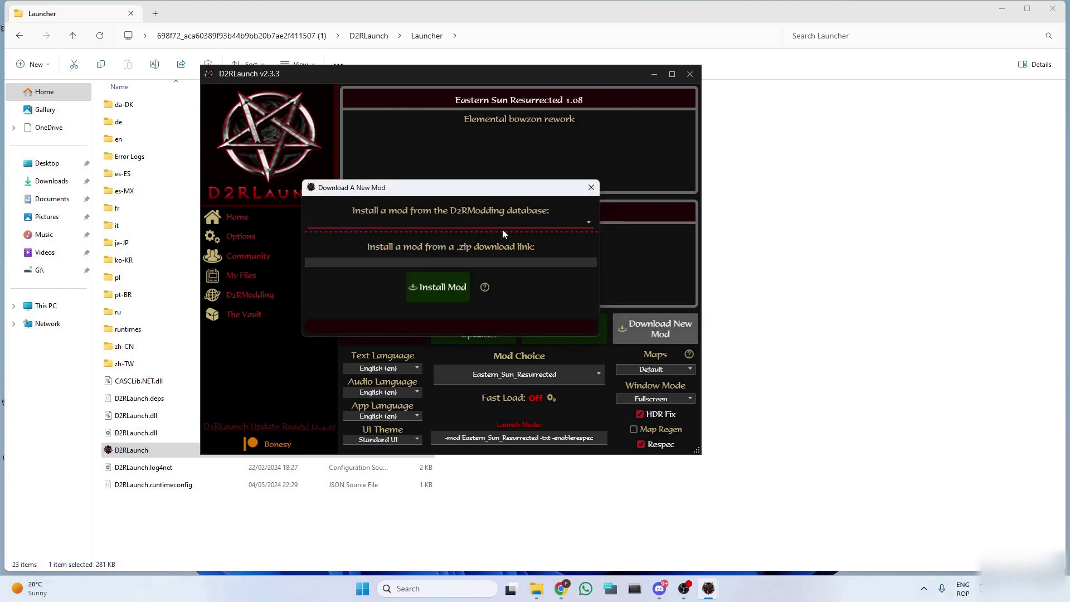
left_click(579, 221)
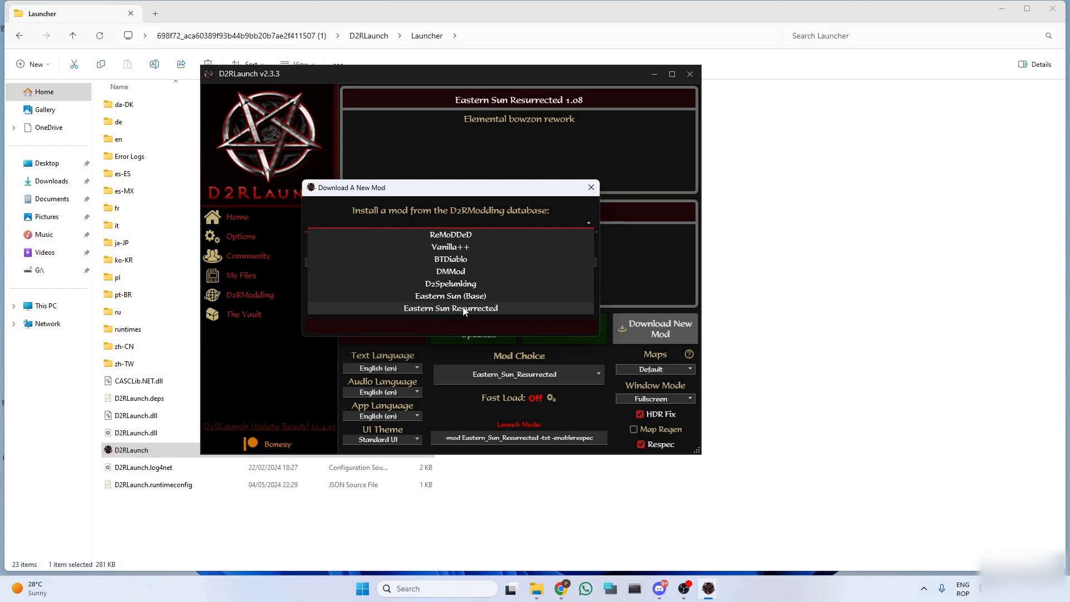
left_click(528, 308)
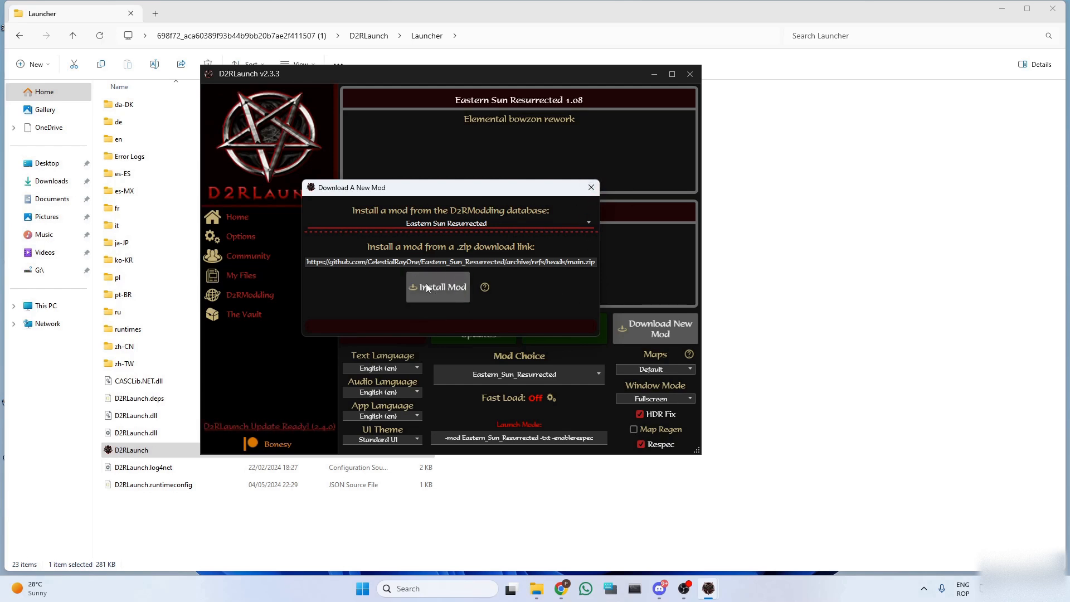
left_click(590, 187)
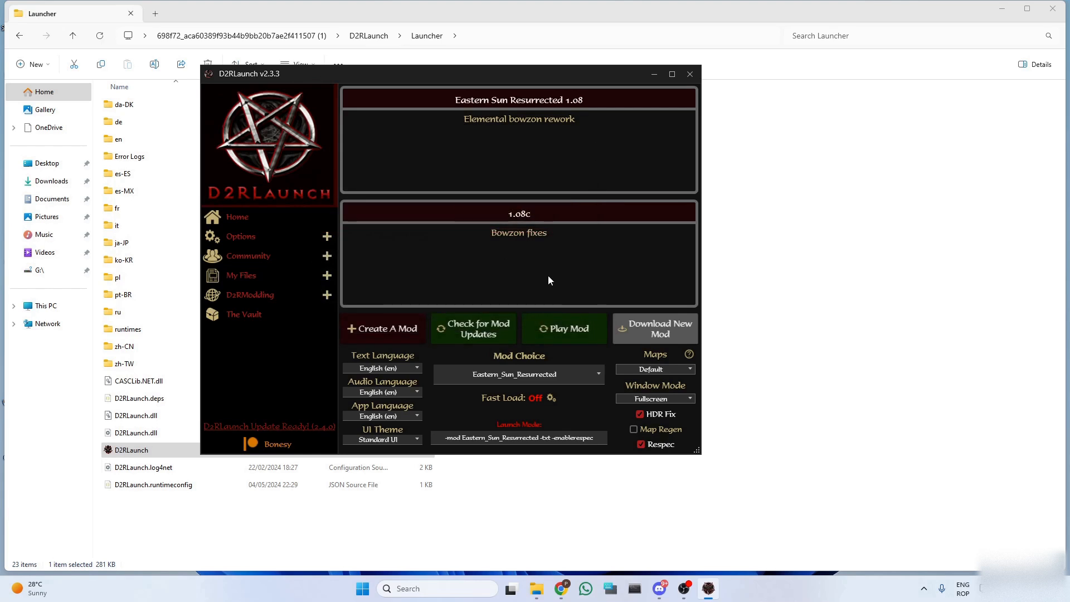
Choose Eastern_Sun_Resurrected as the mod to play and start switching toward the game window
left_click(595, 372)
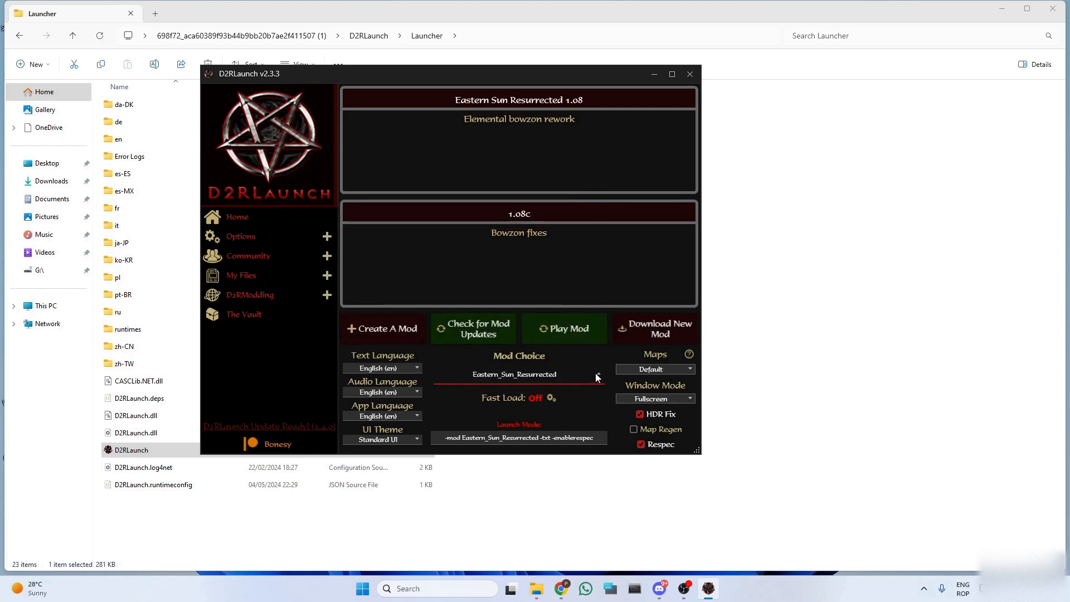
left_click(519, 391)
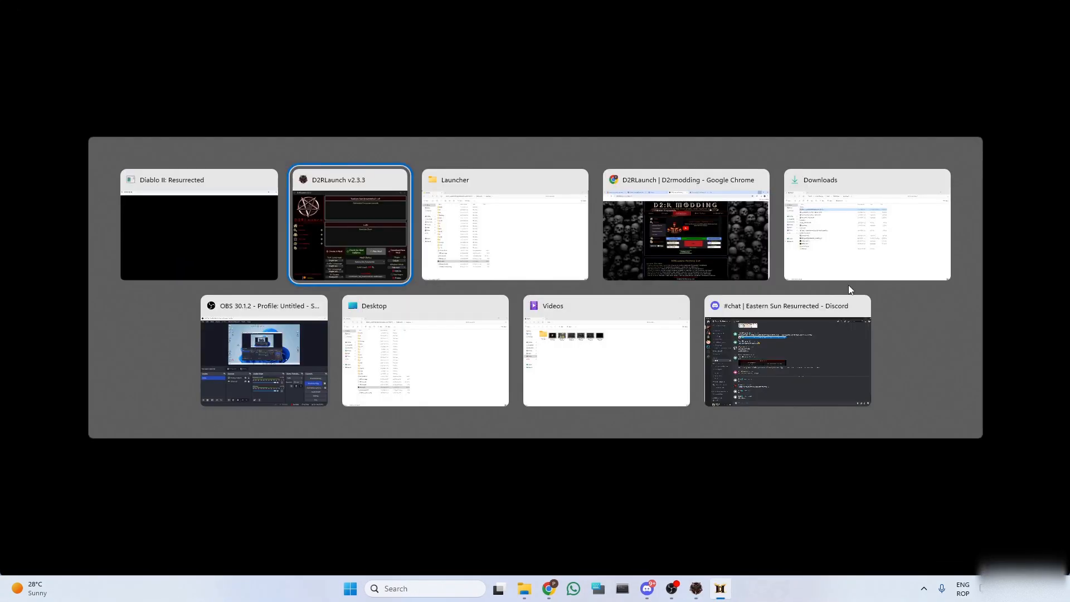
key("alt+Tab")
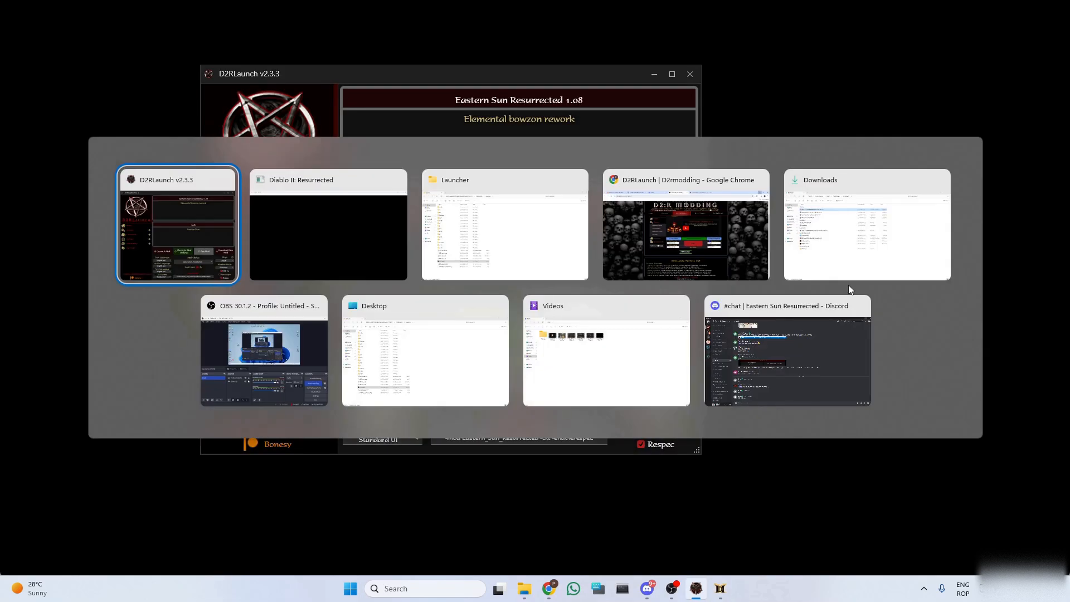
key("alt+Tab")
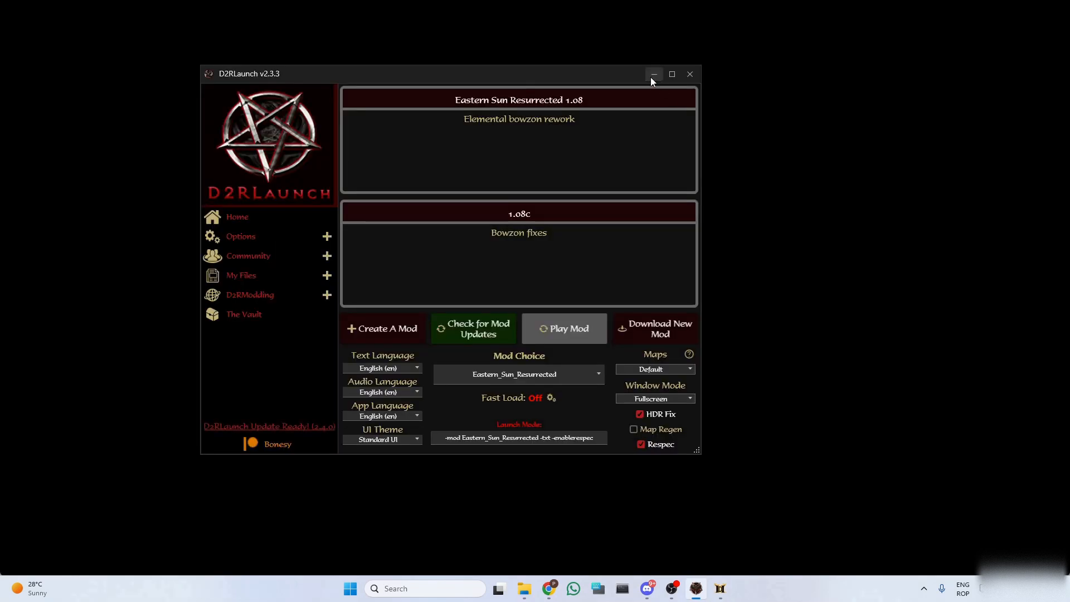
key("alt+Tab")
key("alt+Tab")
left_click(719, 589)
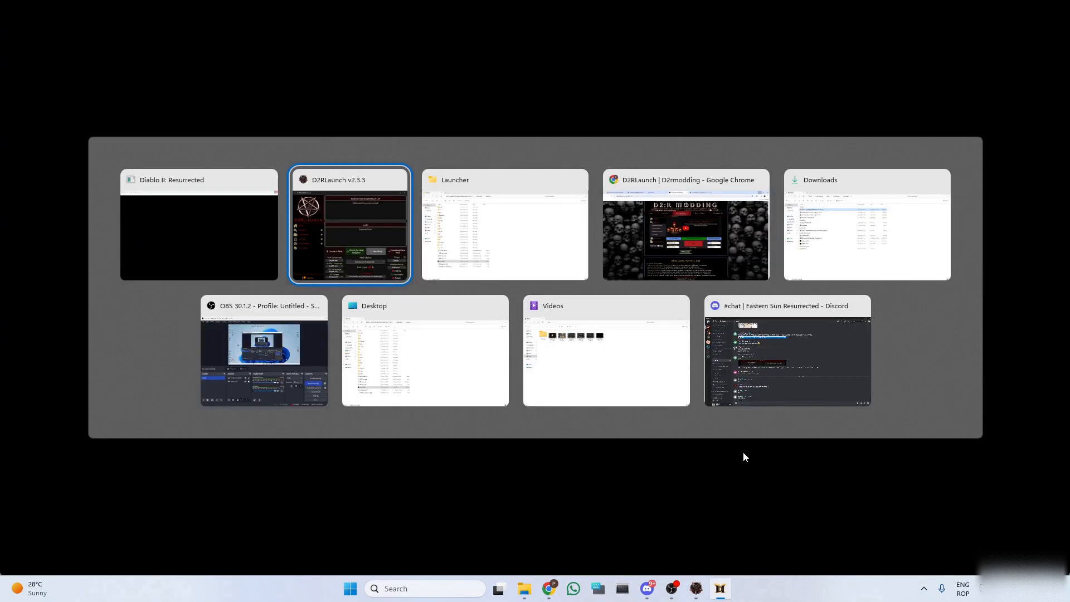
key("alt+Tab")
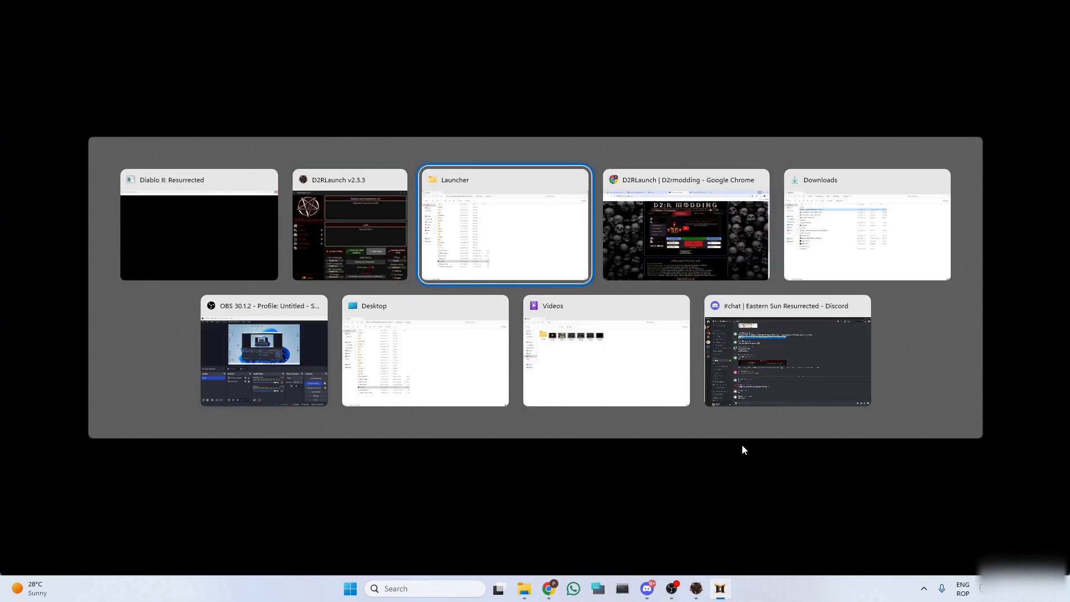
Cycle windows and hide the launcher until the game's character selection screen is in front
key("Tab")
key("Tab")
key("Tab")
key("Tab")
key("Tab")
key("Tab")
key("Tab")
key("alt")
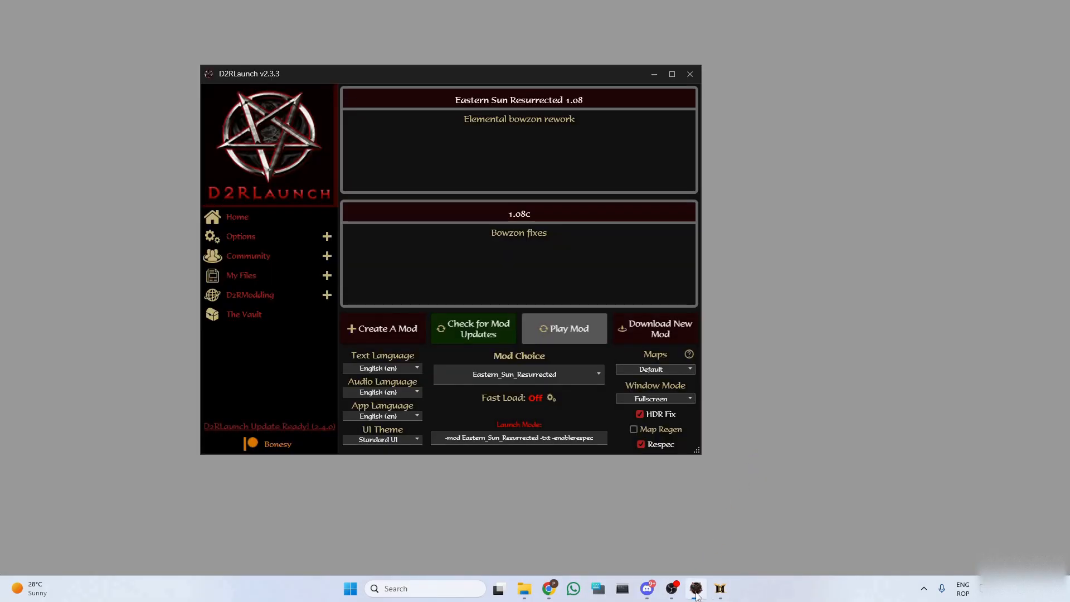
left_click(696, 589)
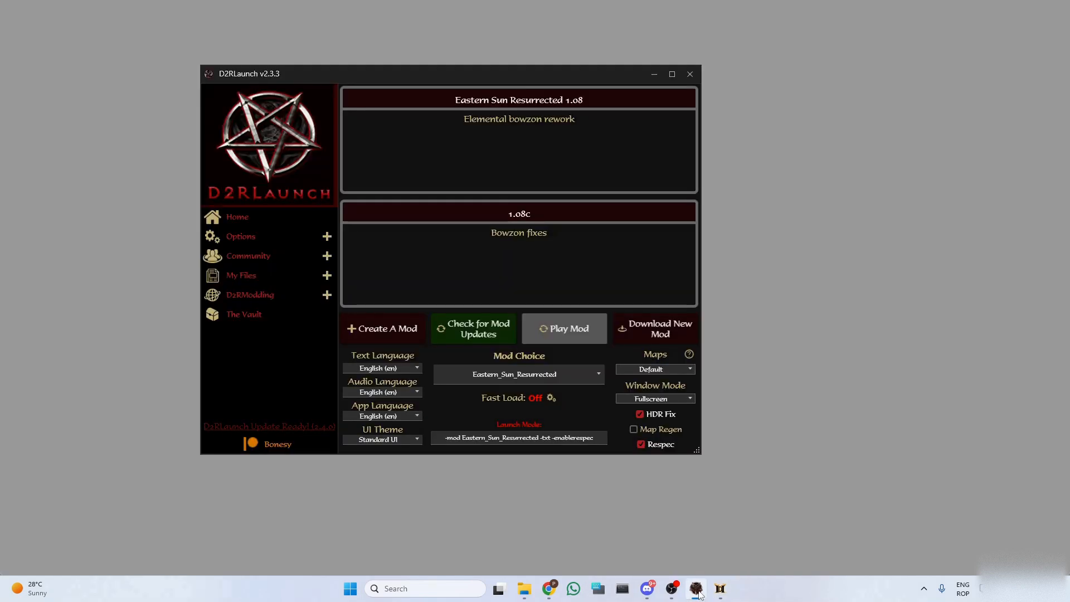
left_click(695, 588)
mouse_move(720, 589)
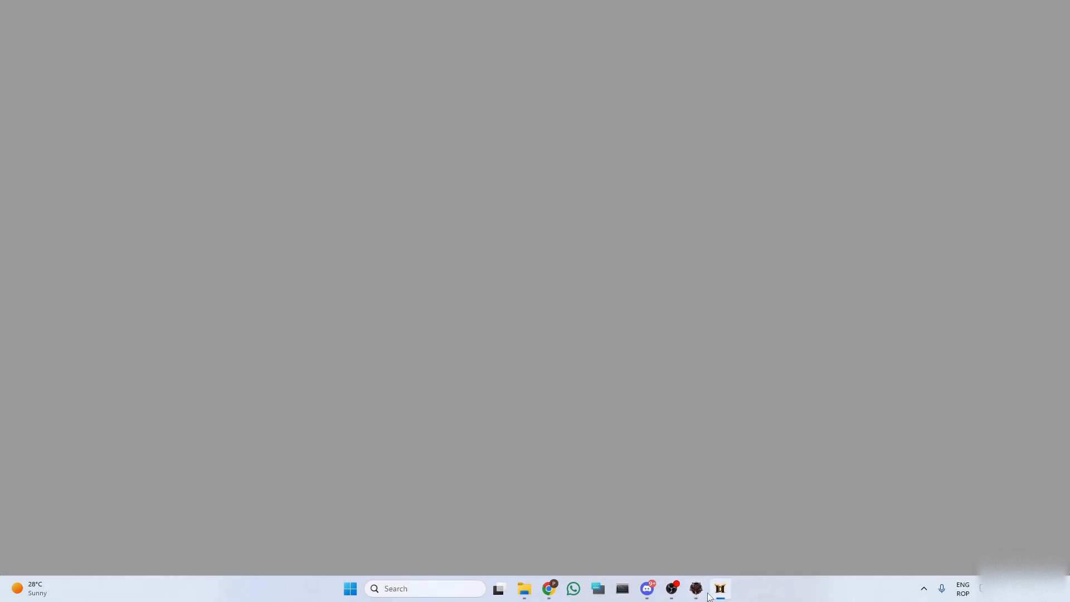
left_click(696, 588)
left_click(720, 589)
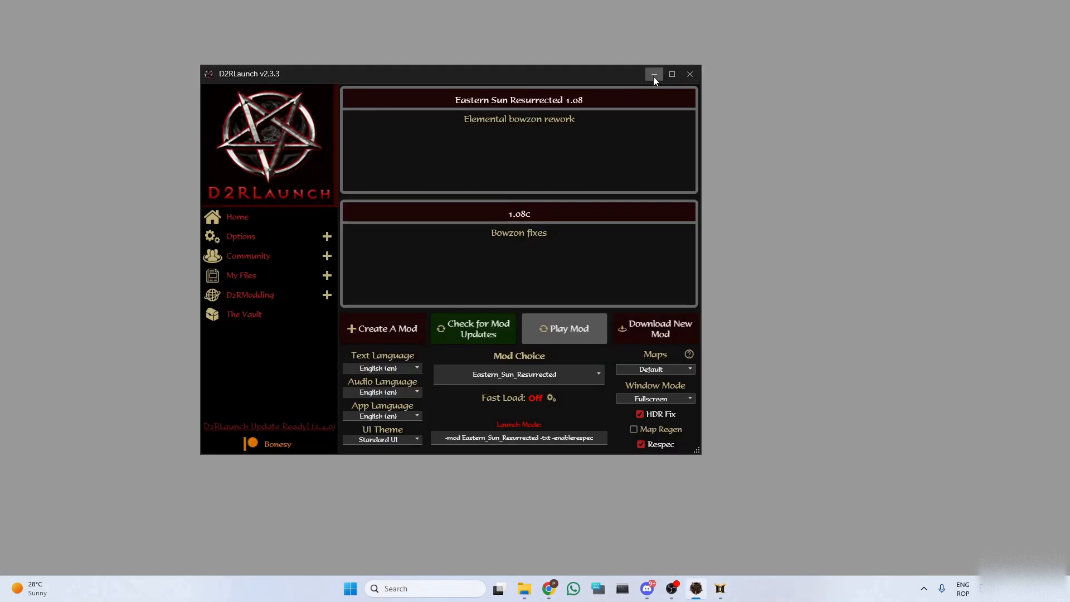
left_click(653, 76)
key("alt+Tab")
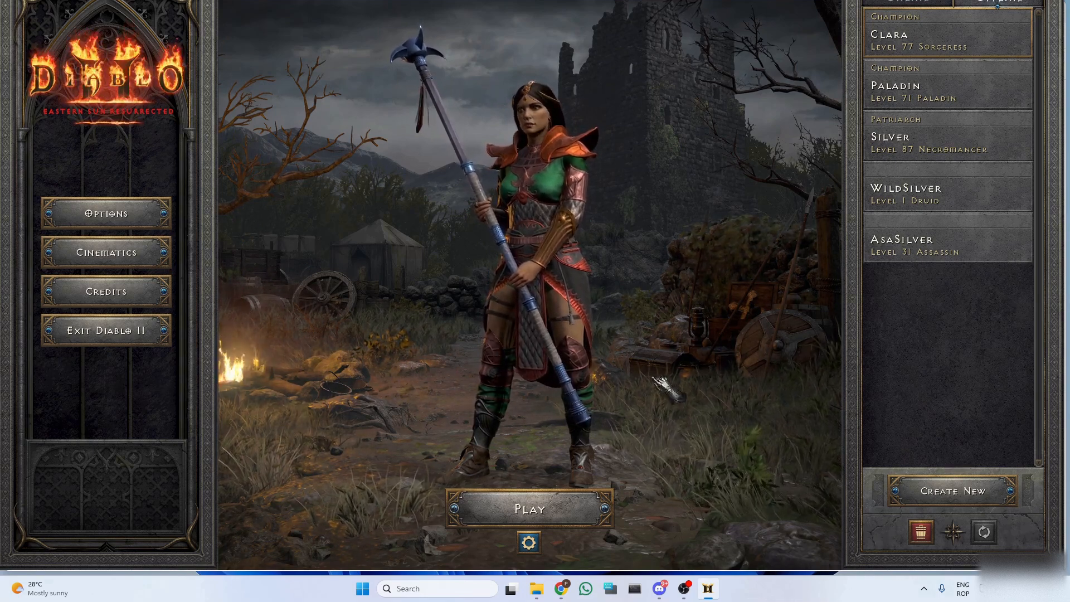
Make the game fullscreen with Alt+Enter and start a game with the level 71 Paladin
left_click(614, 343)
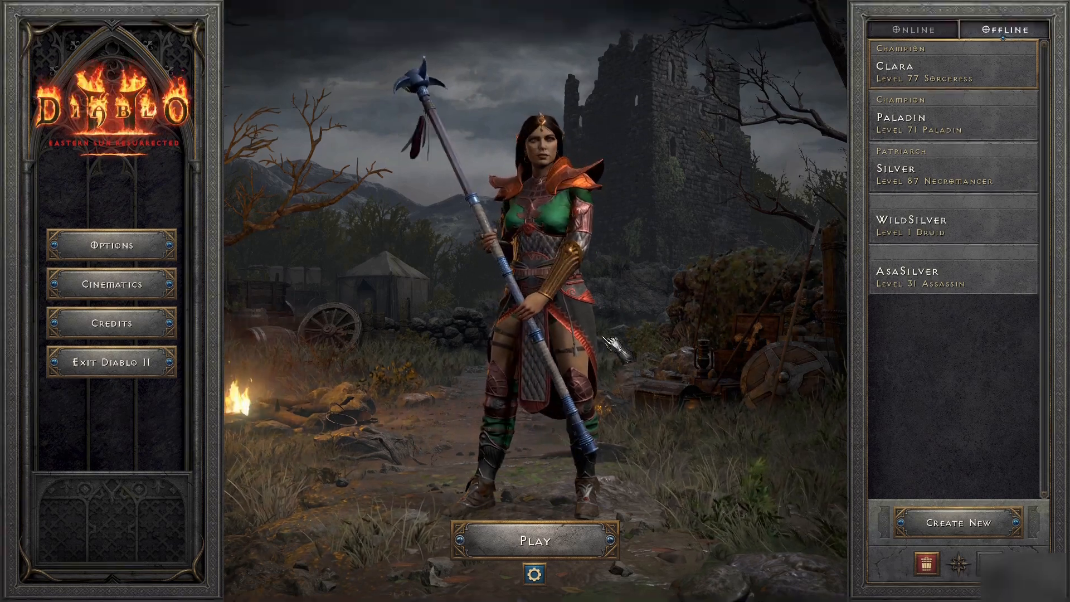
key("alt+Return")
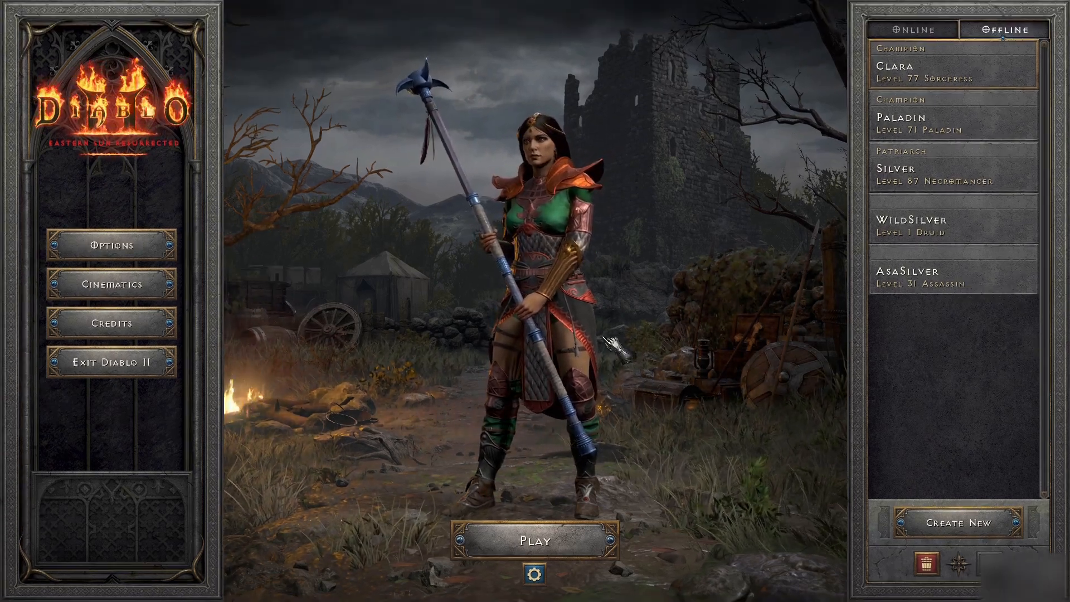
key("alt+Return")
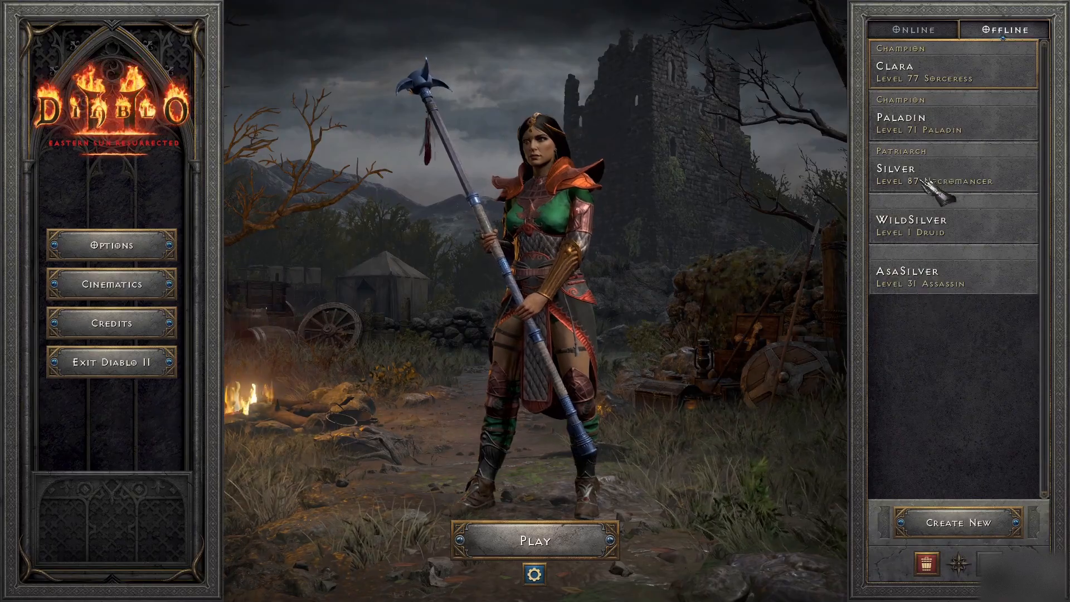
double_click(948, 140)
left_click(585, 327)
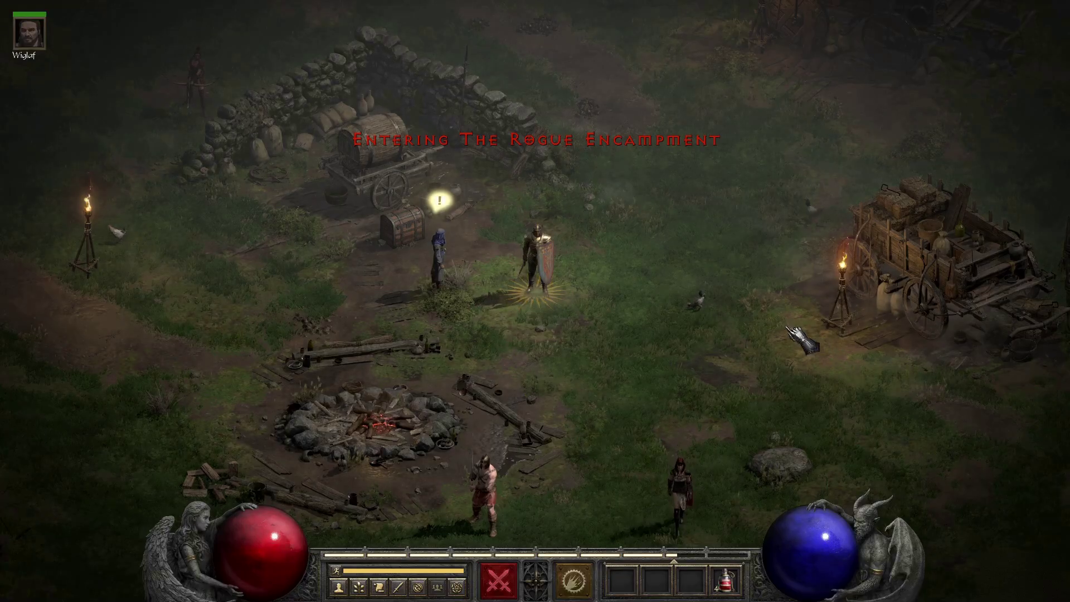
Run the Paladin across the Rogue Encampment and out into the Blood Moor toward the enemies
left_click(552, 251)
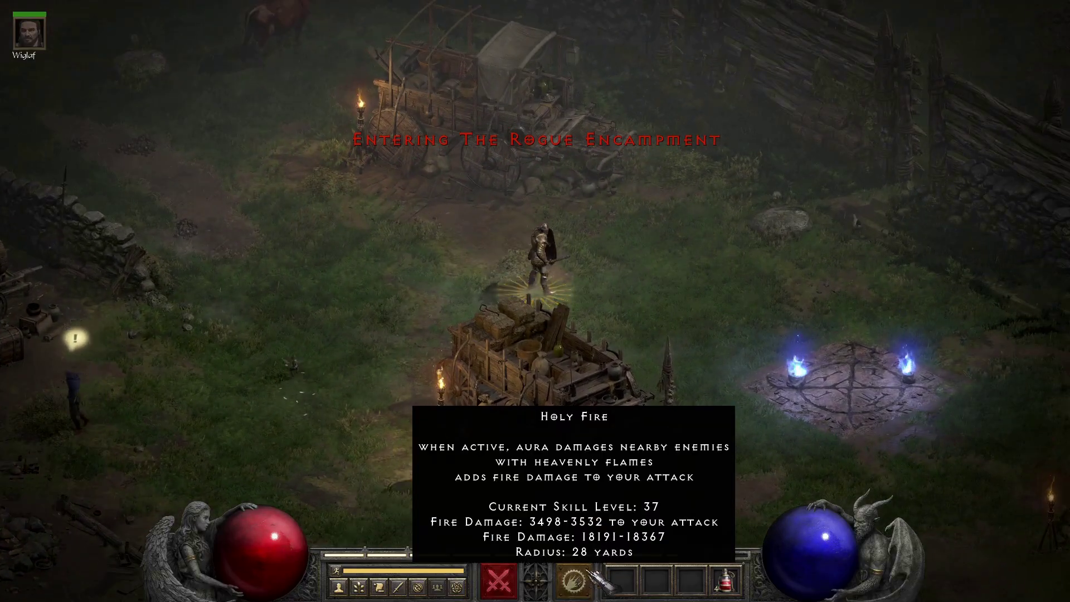
left_click(886, 360)
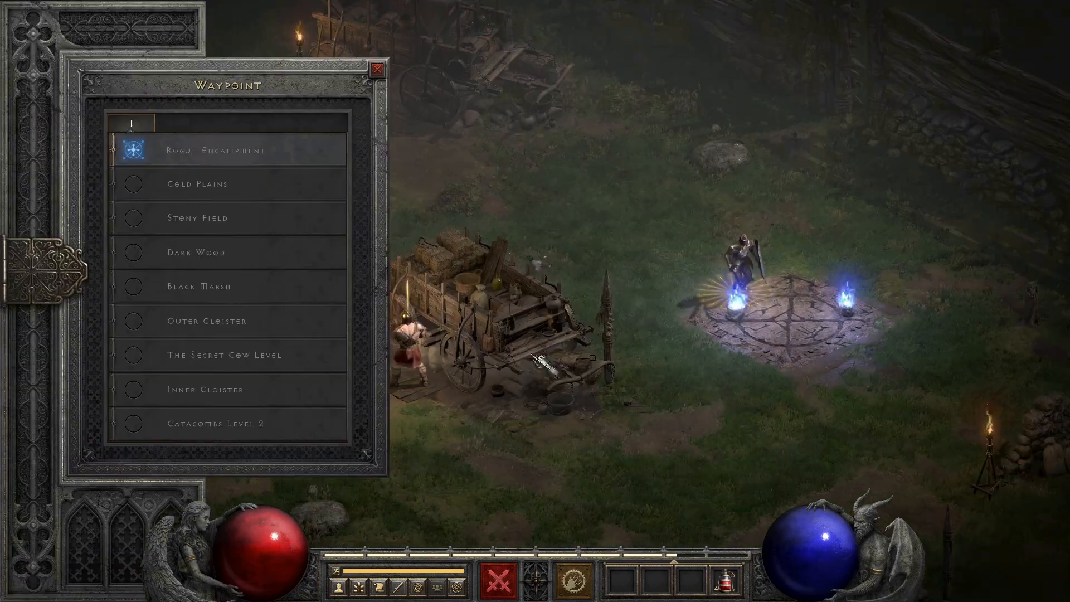
key("Escape")
left_click(251, 251)
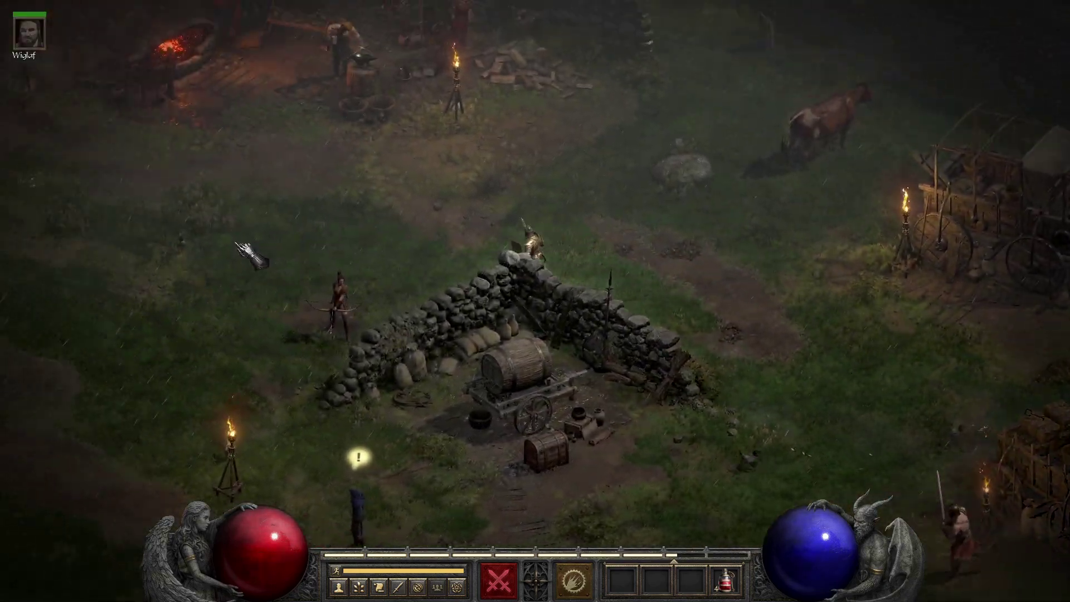
left_click(249, 253)
key("F2")
left_click(234, 247)
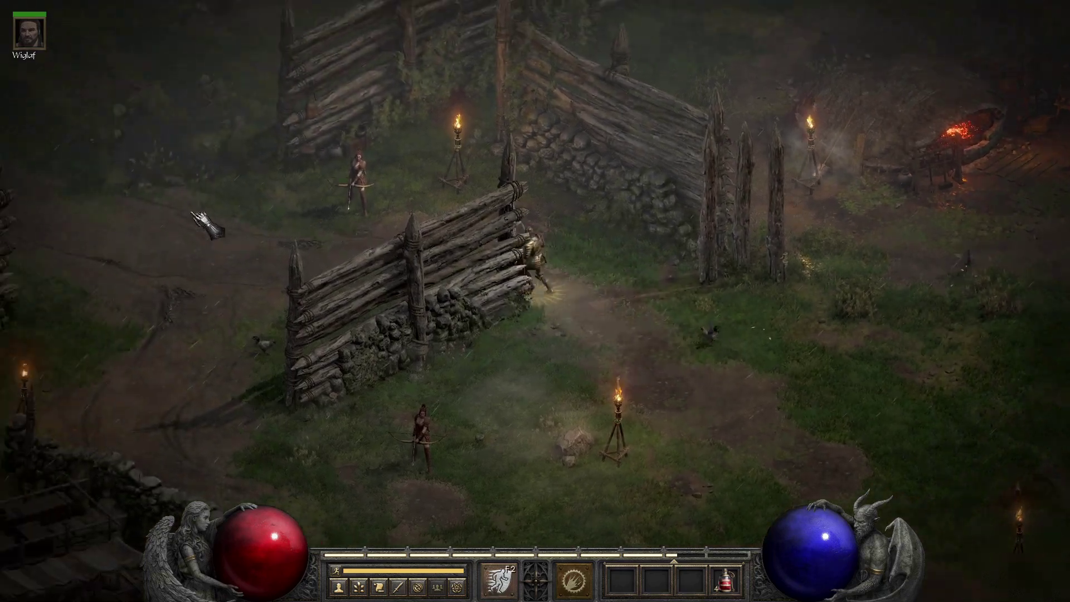
left_click(206, 224)
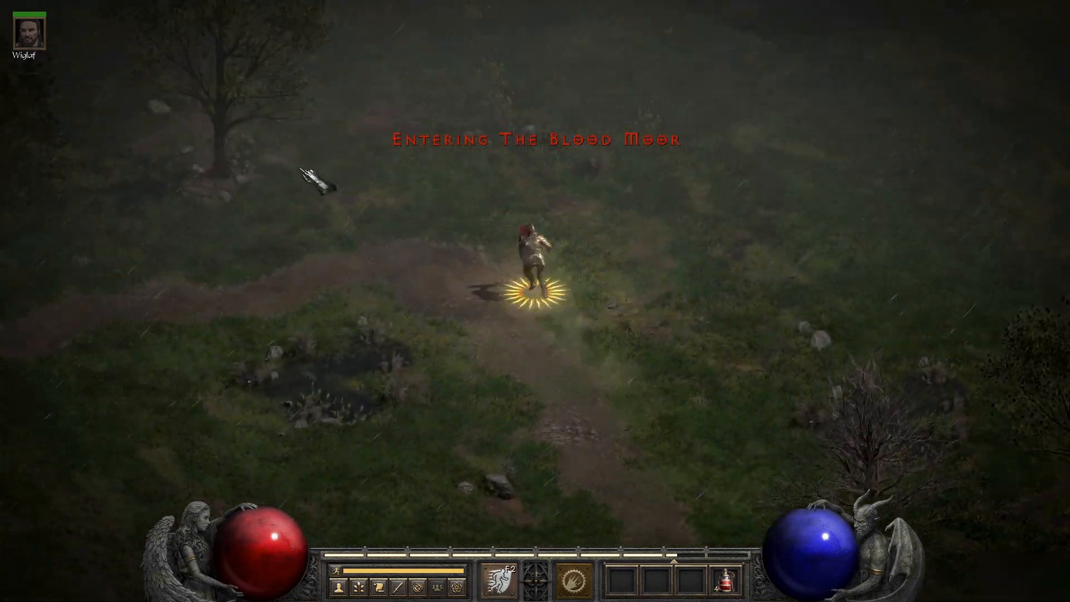
left_click(267, 336)
left_click(250, 317)
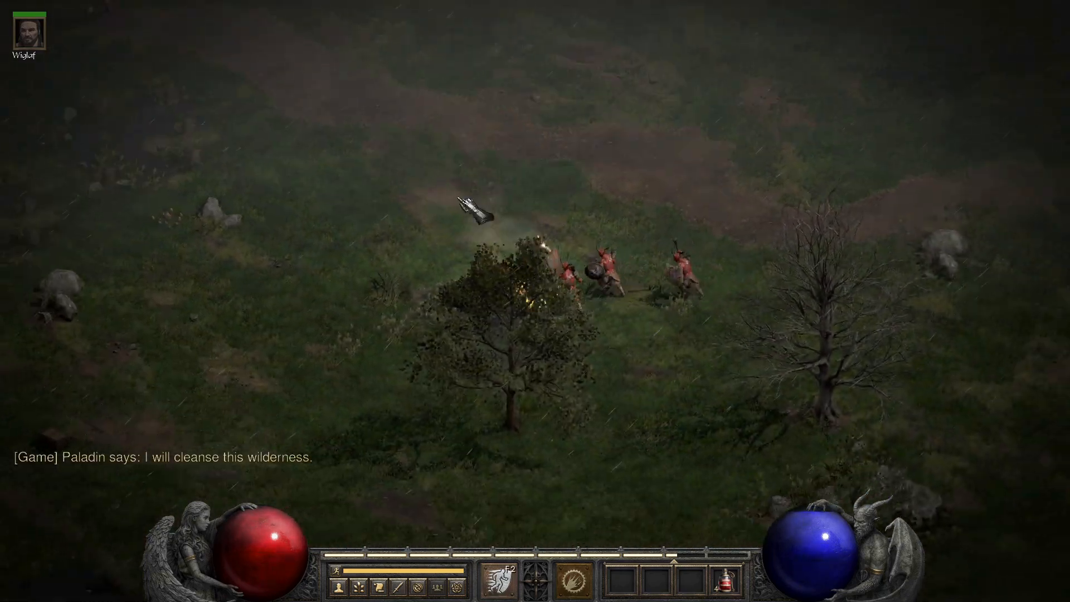
Kill the Fallen demons and the Gargantuan Beast with nova-style holy bursts
left_click(577, 267)
key("F1")
right_click(502, 284)
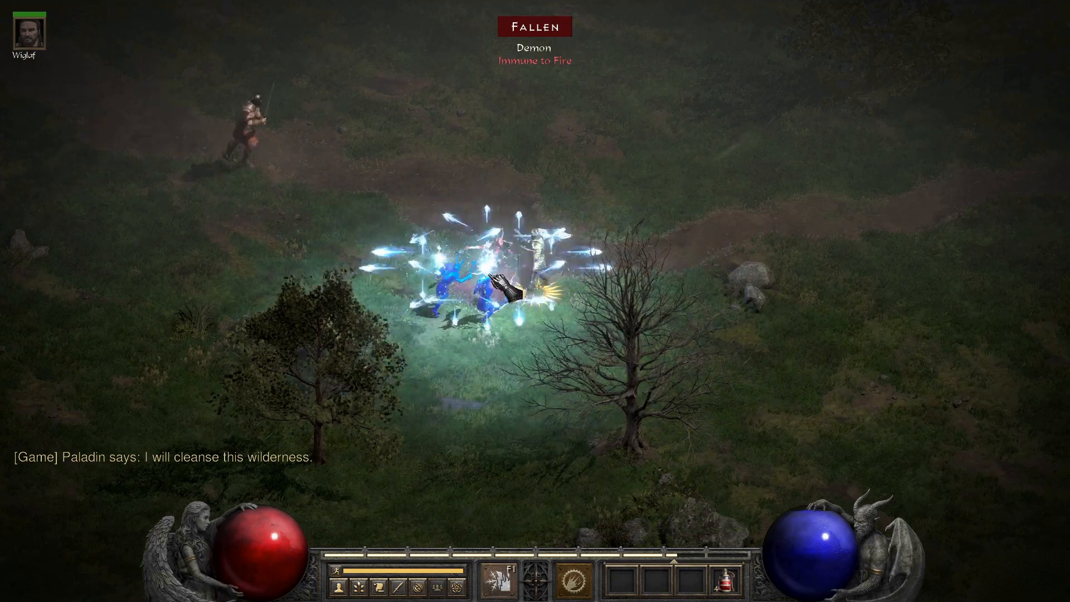
right_click(481, 288)
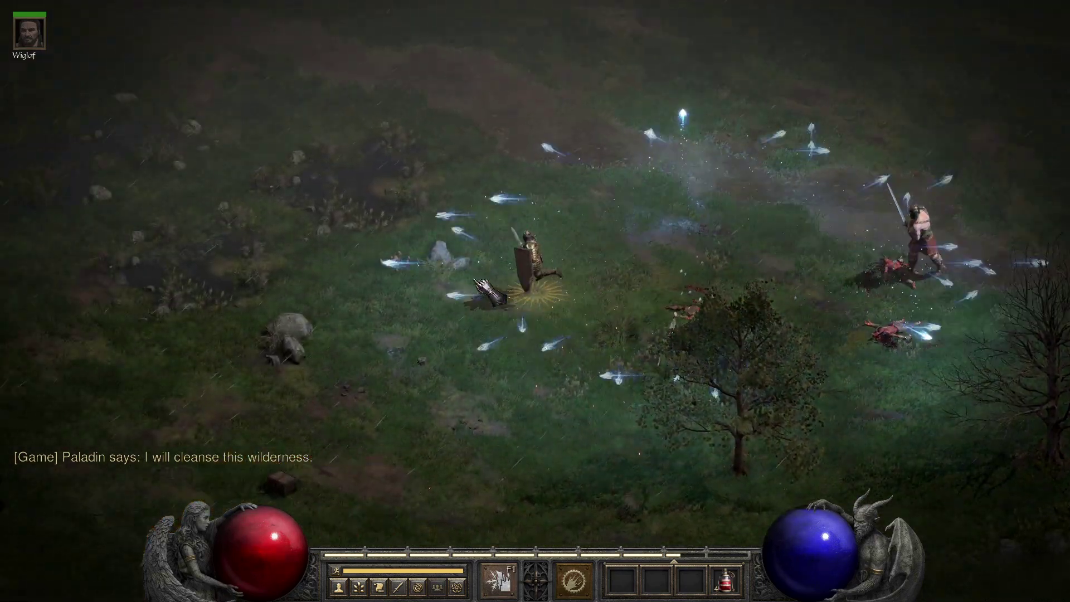
left_click(485, 302)
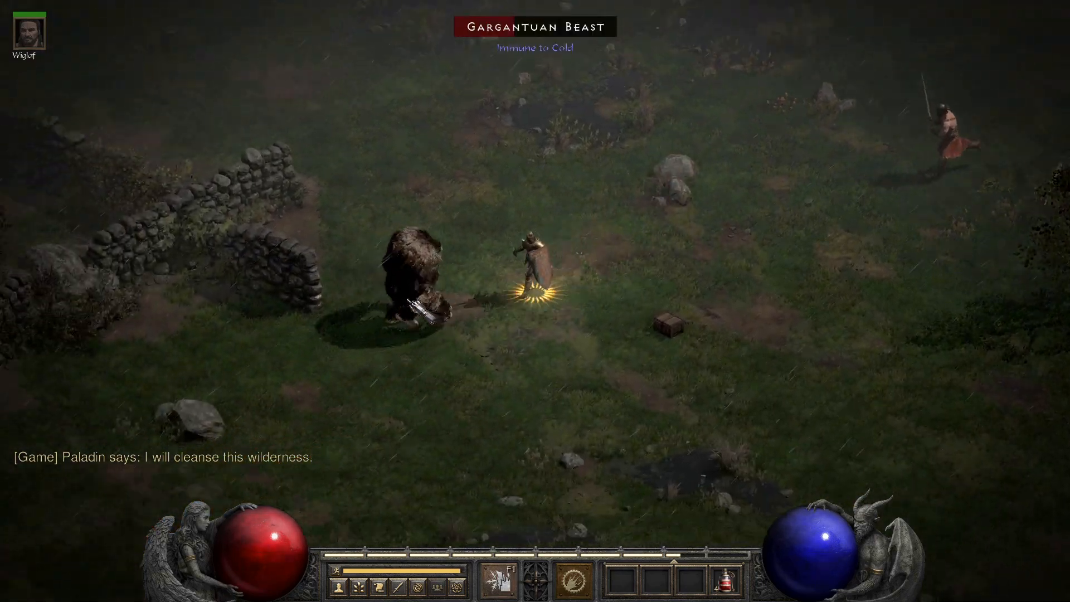
right_click(485, 280)
right_click(536, 226)
left_click(518, 101)
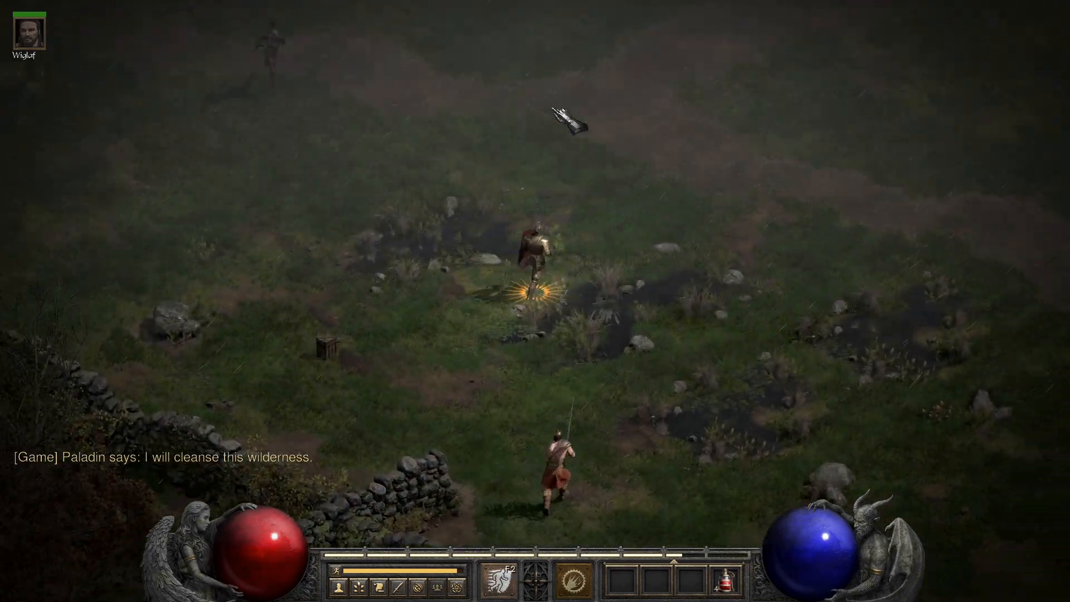
Clear Ash Maul the Hunter's Dark Hunter pack with F1/F2 skills and novas
key("F2")
left_click(365, 64)
right_click(469, 218)
left_click(468, 210)
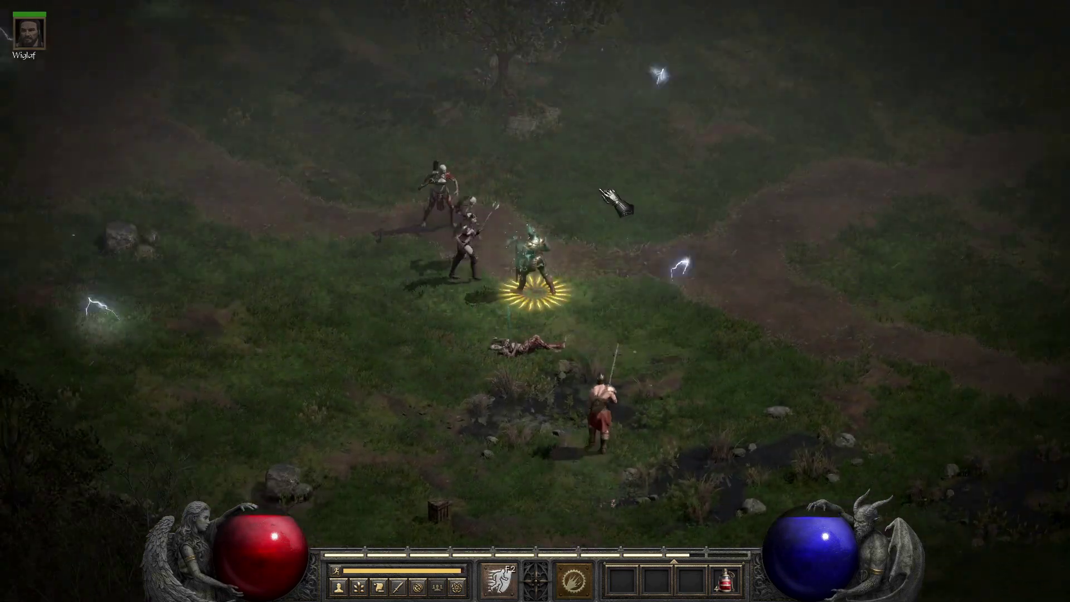
key("F1")
right_click(502, 234)
right_click(484, 238)
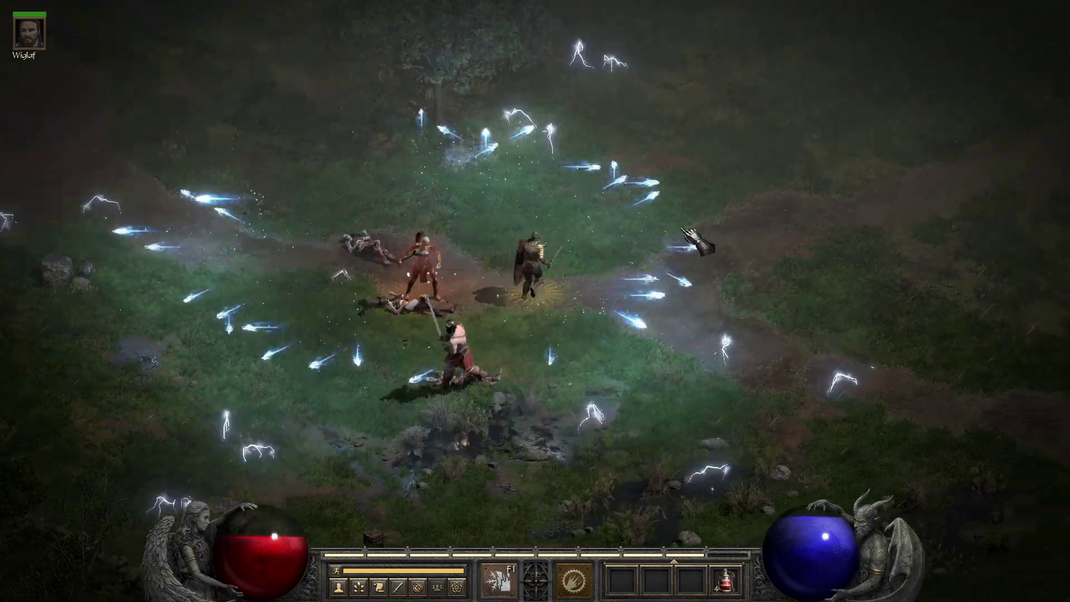
left_click(686, 184)
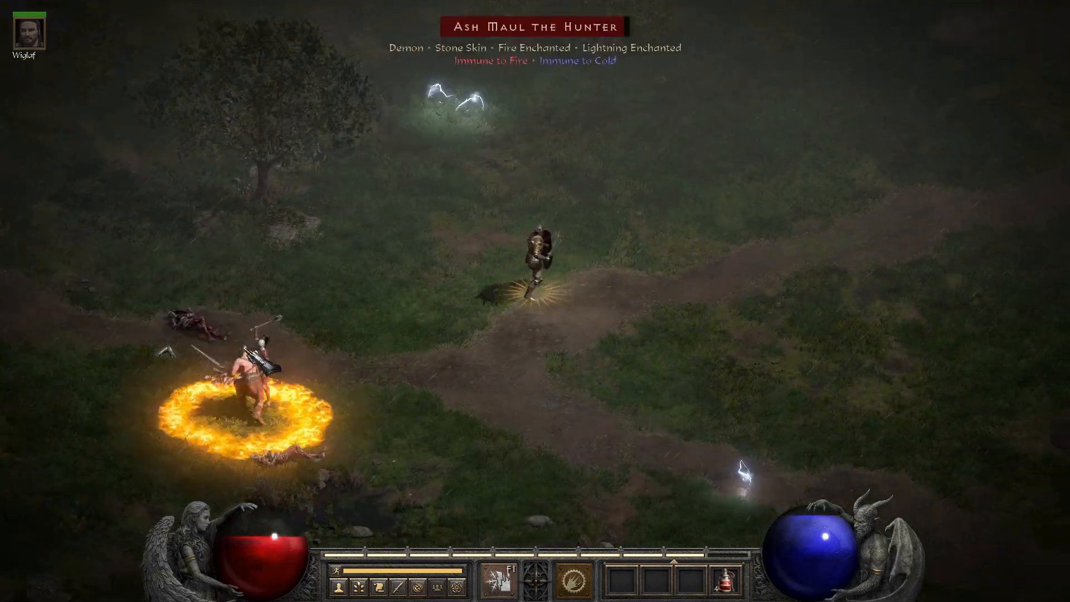
Portal back to town from the inventory, save and exit, and ask to quit Diablo II: Resurrected
key("i")
right_click(360, 276)
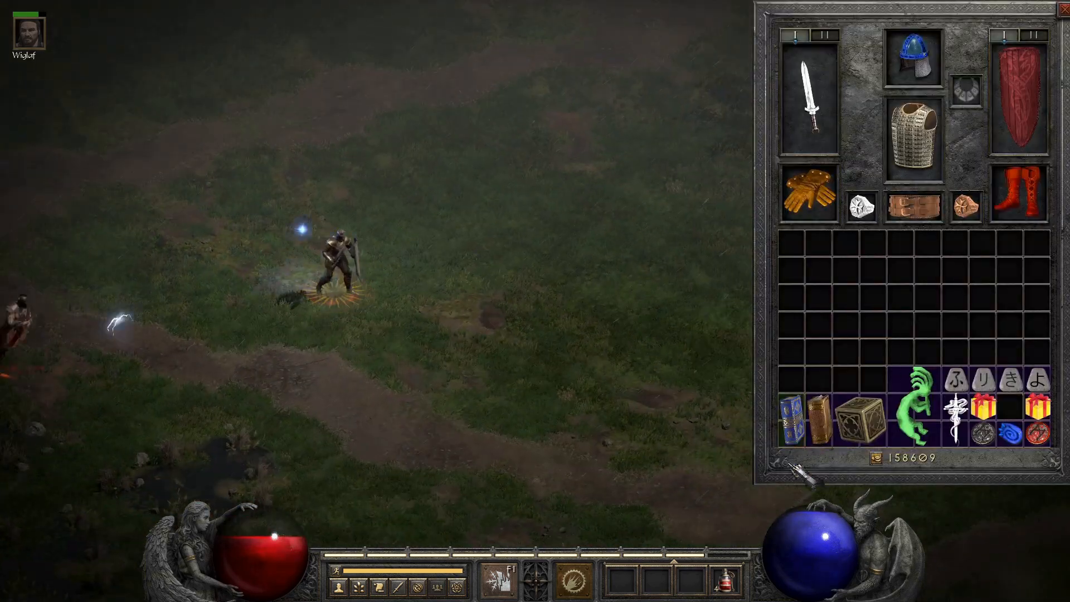
left_click(301, 226)
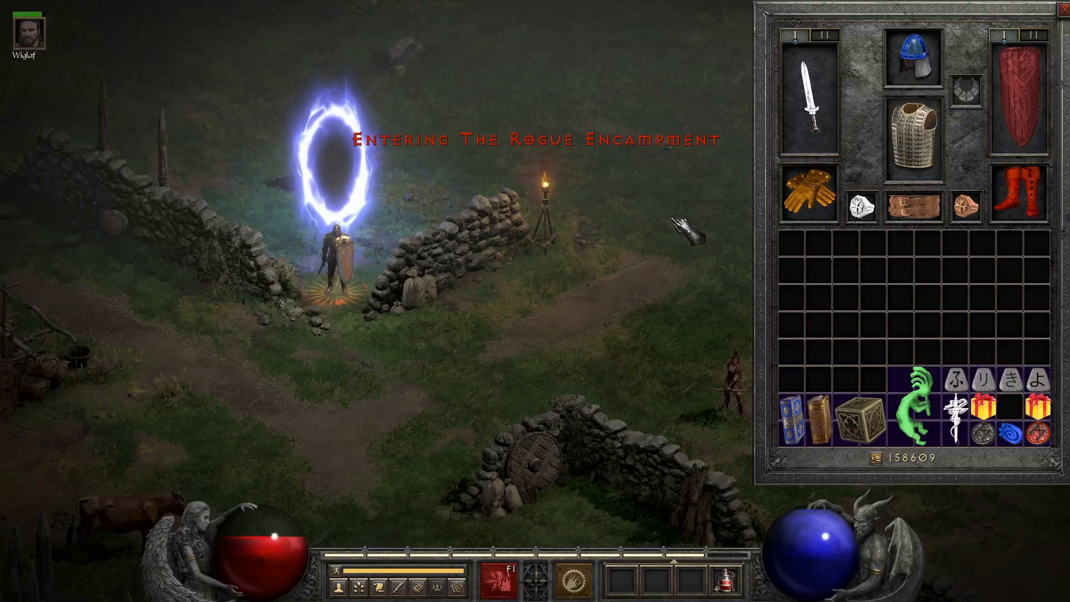
key("i")
key("Escape")
key("Escape")
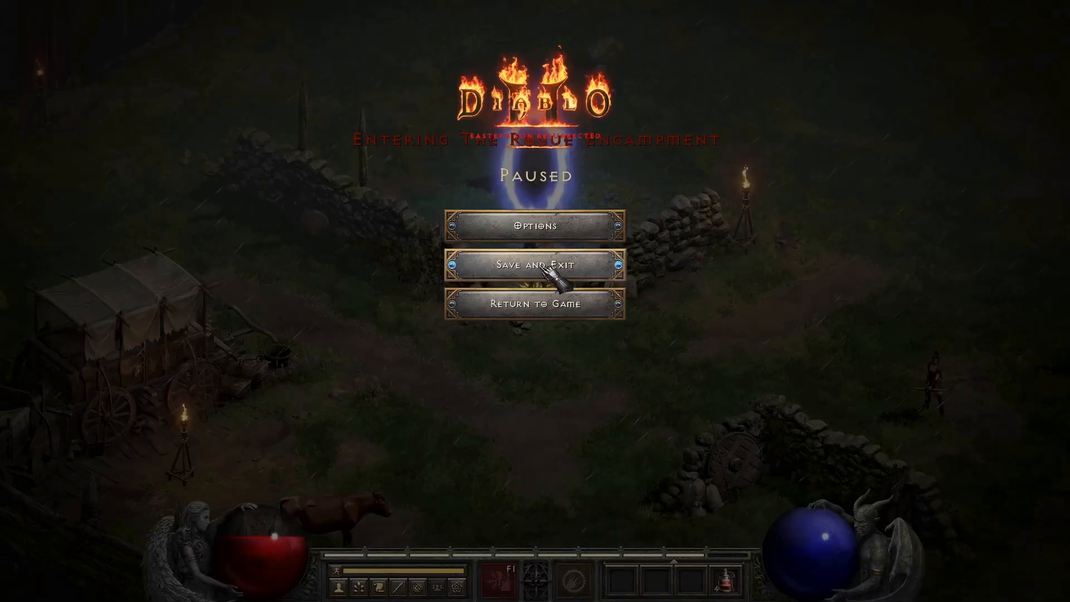
left_click(535, 260)
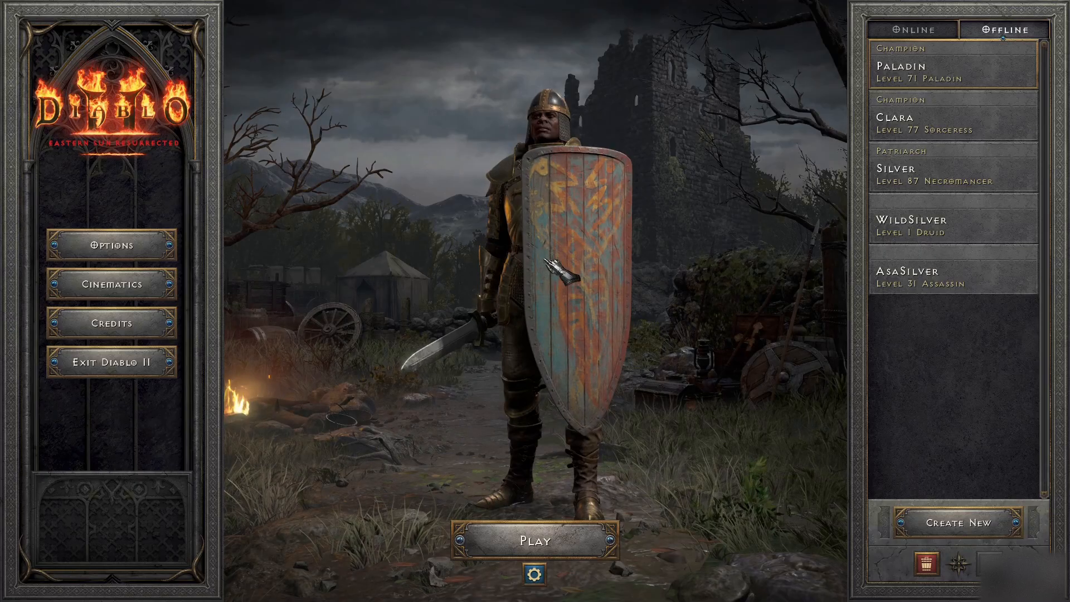
key("Escape")
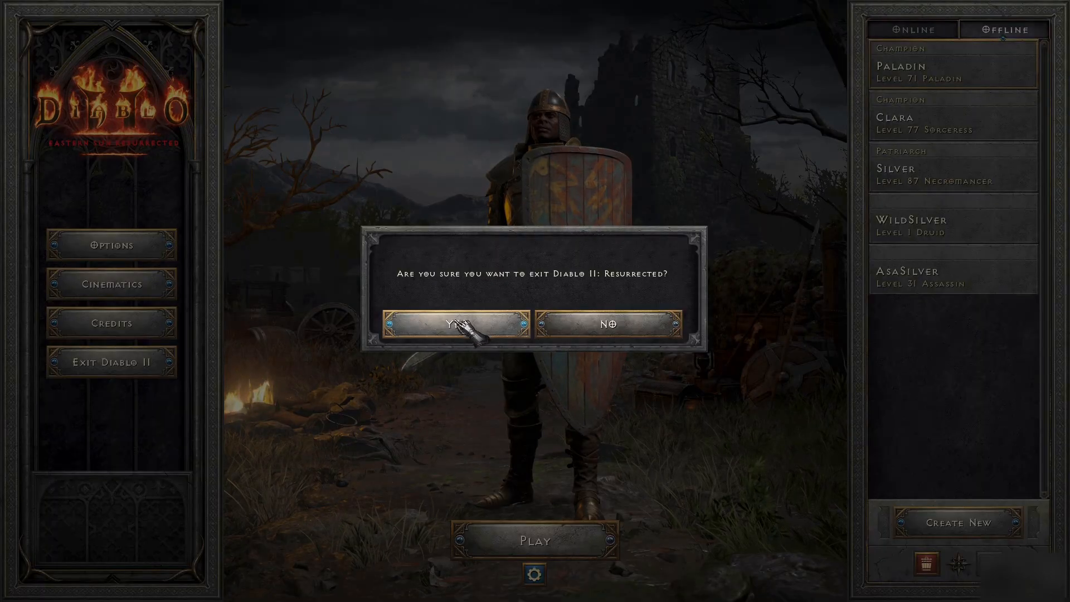
Quit the game, reload Battle.net's Diablo II: Resurrected page, minimize it and start D2RLaunch
left_click(458, 324)
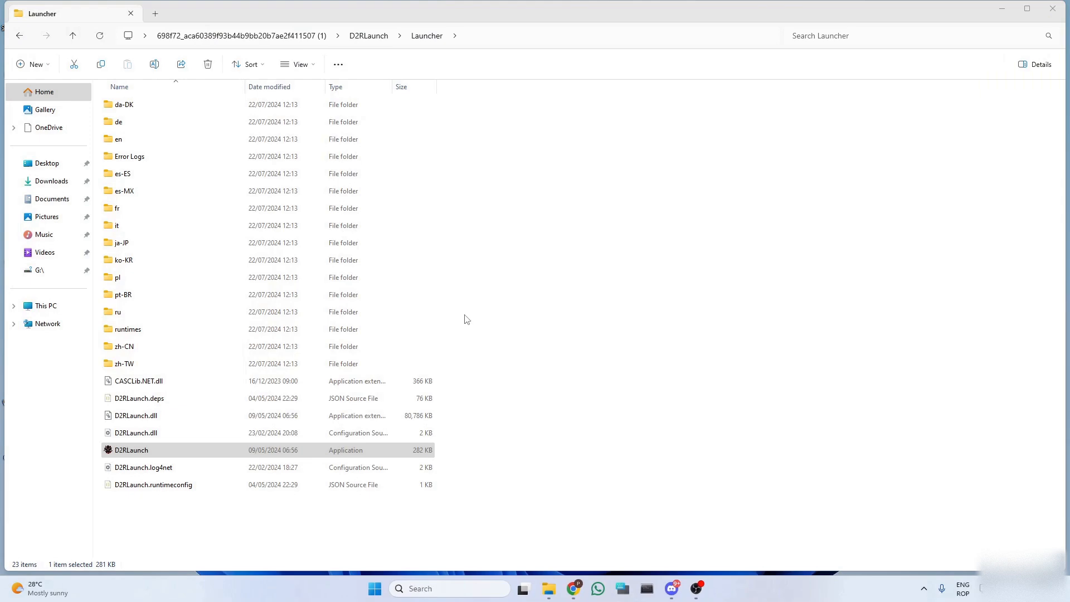
left_click(1052, 8)
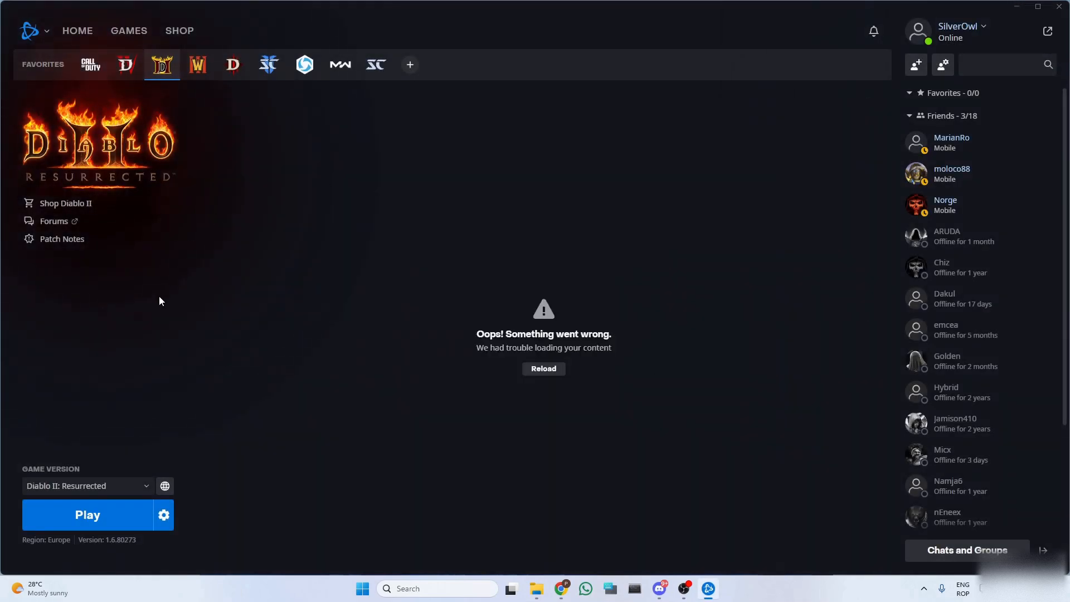
left_click(544, 369)
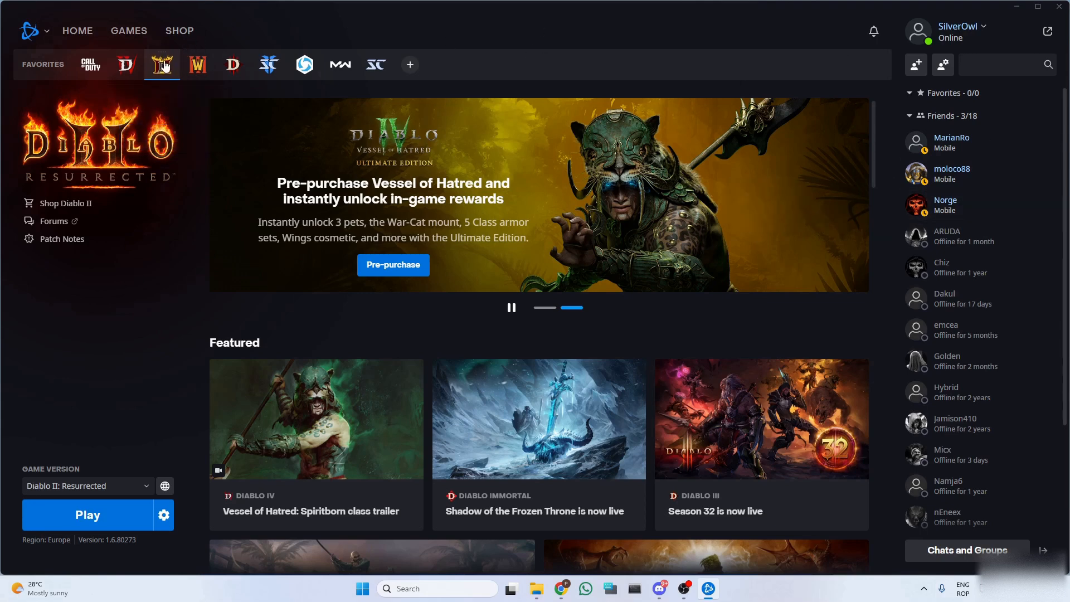
left_click(163, 66)
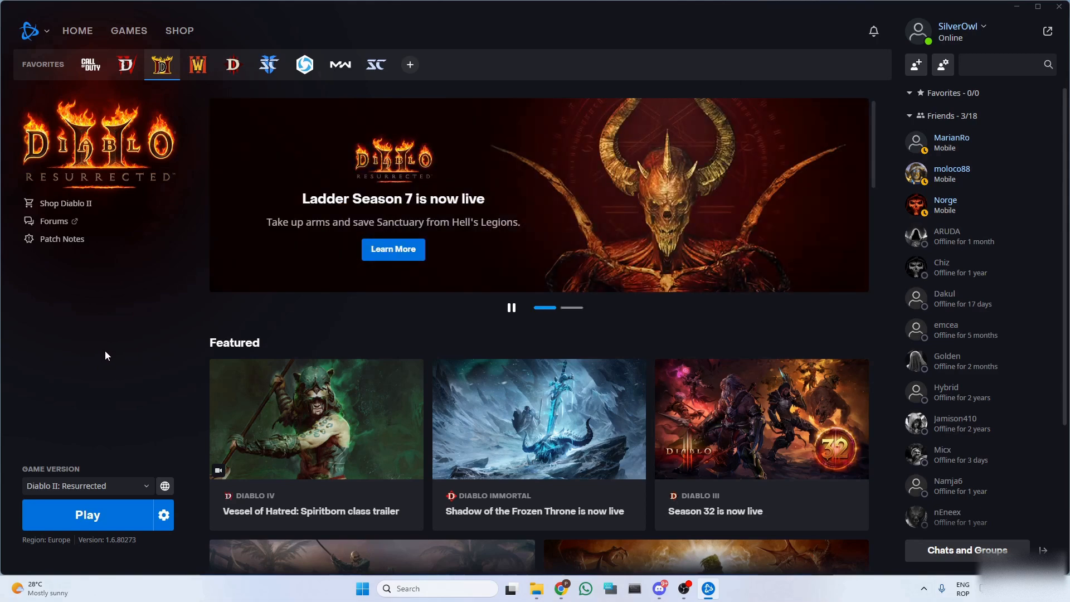
left_click(1019, 9)
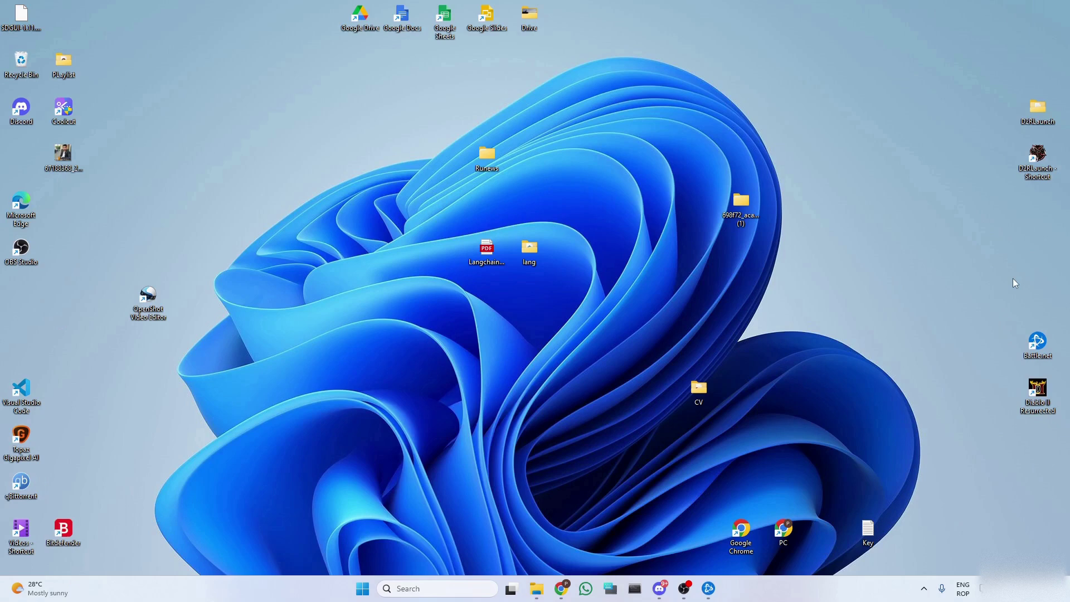
double_click(1037, 155)
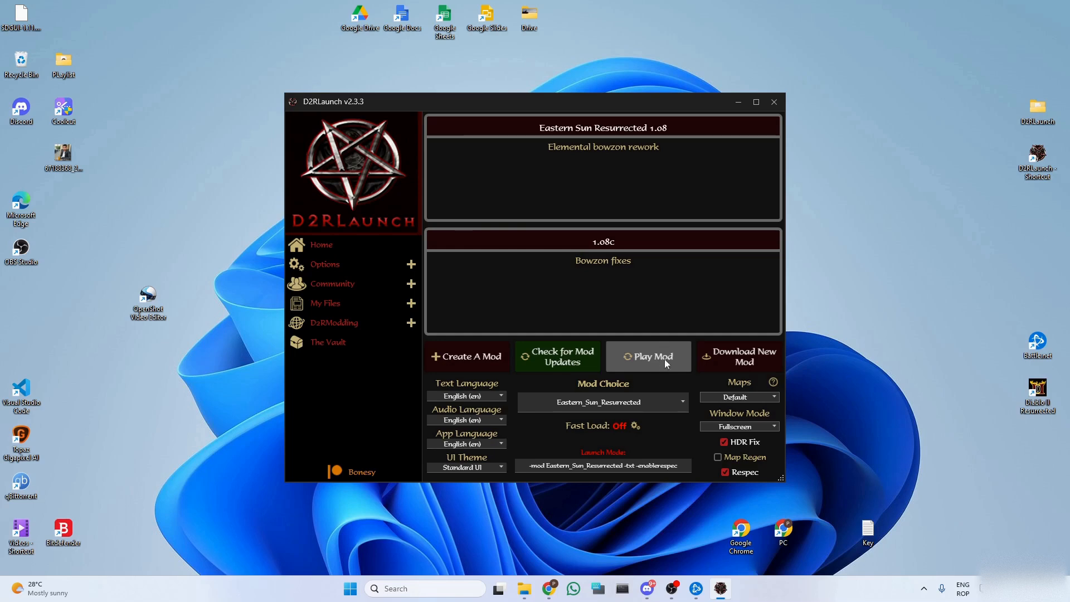
Minimize D2RLaunch with Eastern_Sun_Resurrected chosen and bring the Battle.net launcher back up
left_click(739, 102)
left_click(696, 589)
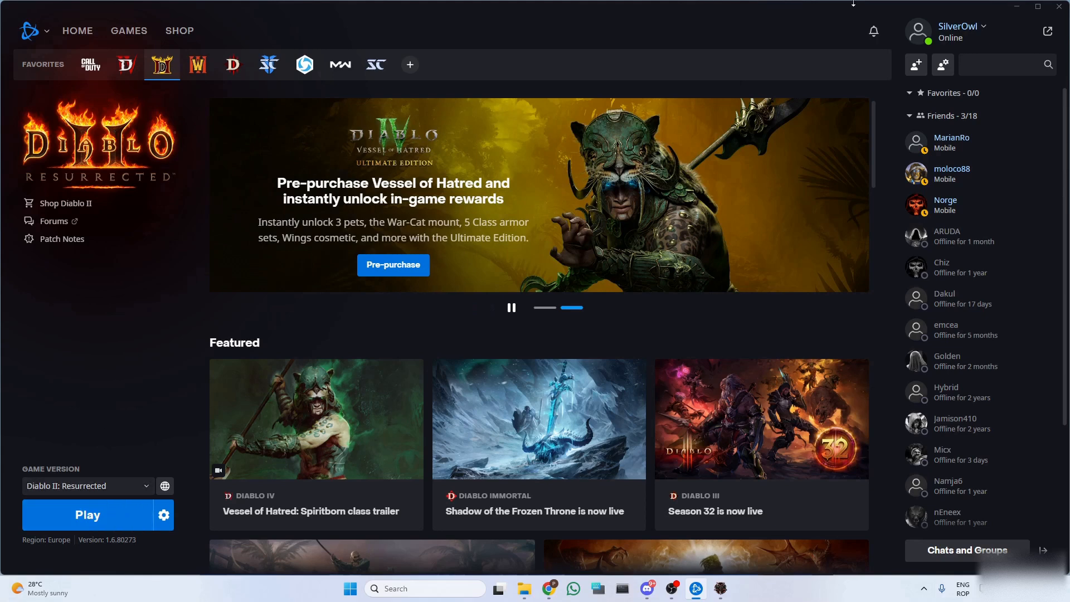
Review the Battle.net account options, close the launcher and return to D2RLaunch with Eastern Sun Resurrected 1.08 selected
left_click(962, 31)
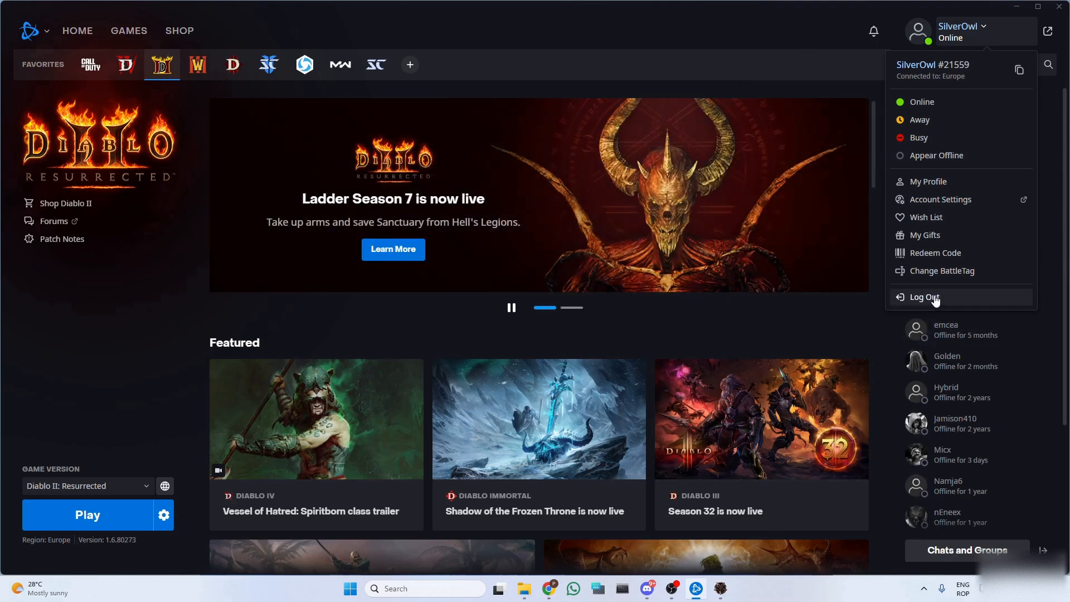
left_click(881, 357)
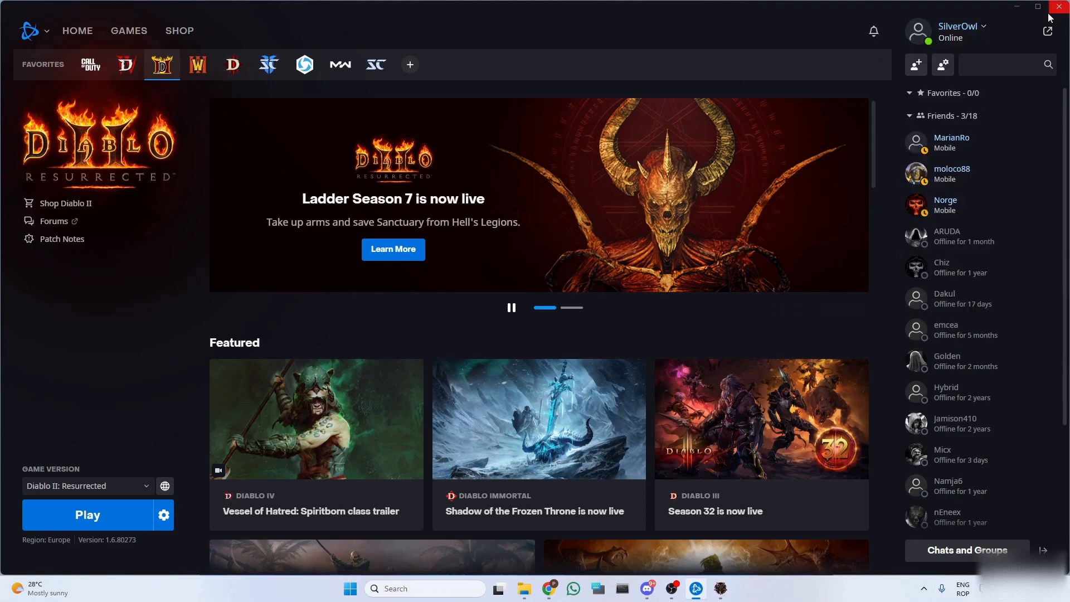
left_click(1016, 8)
left_click(719, 589)
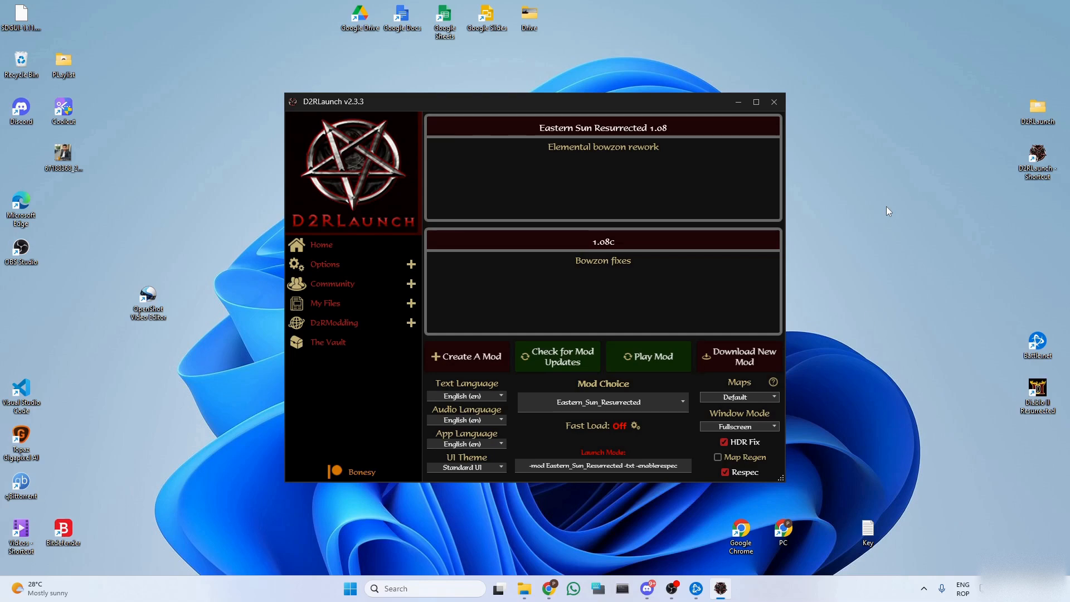
left_click(647, 589)
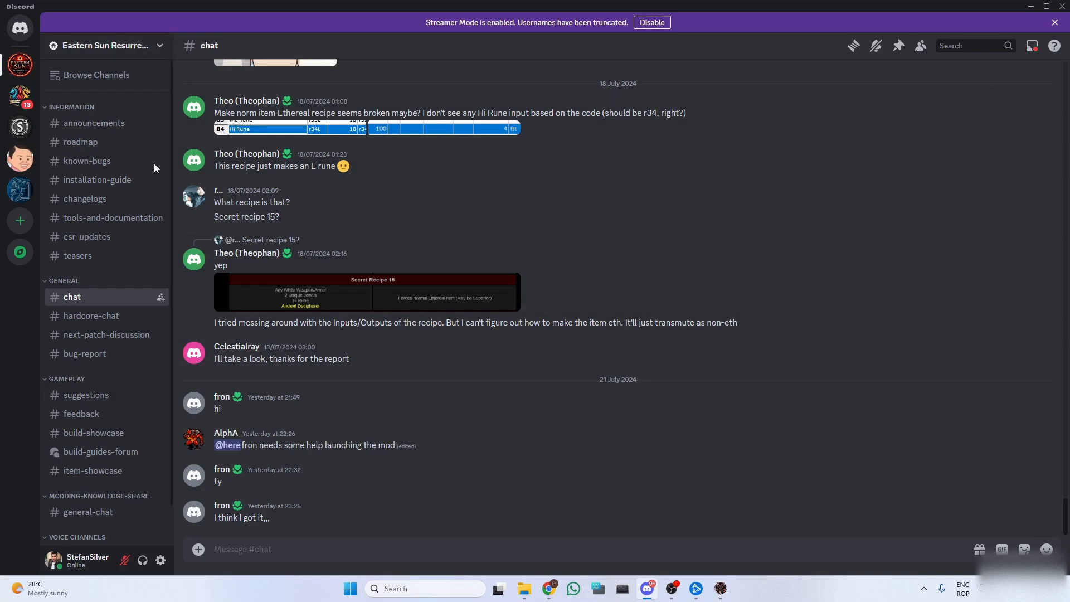
left_click(1031, 7)
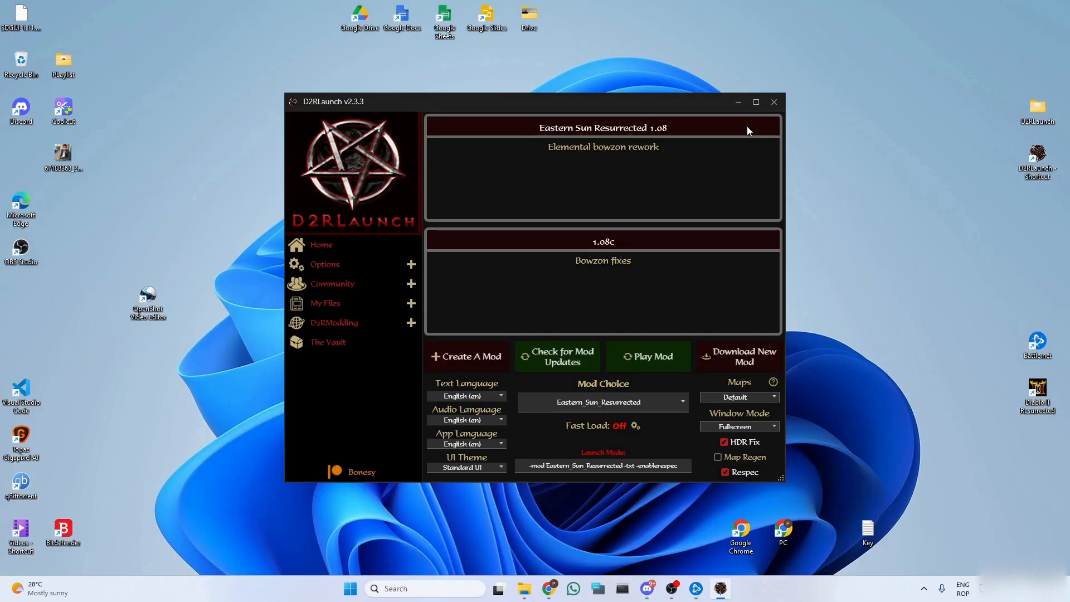
left_click(549, 588)
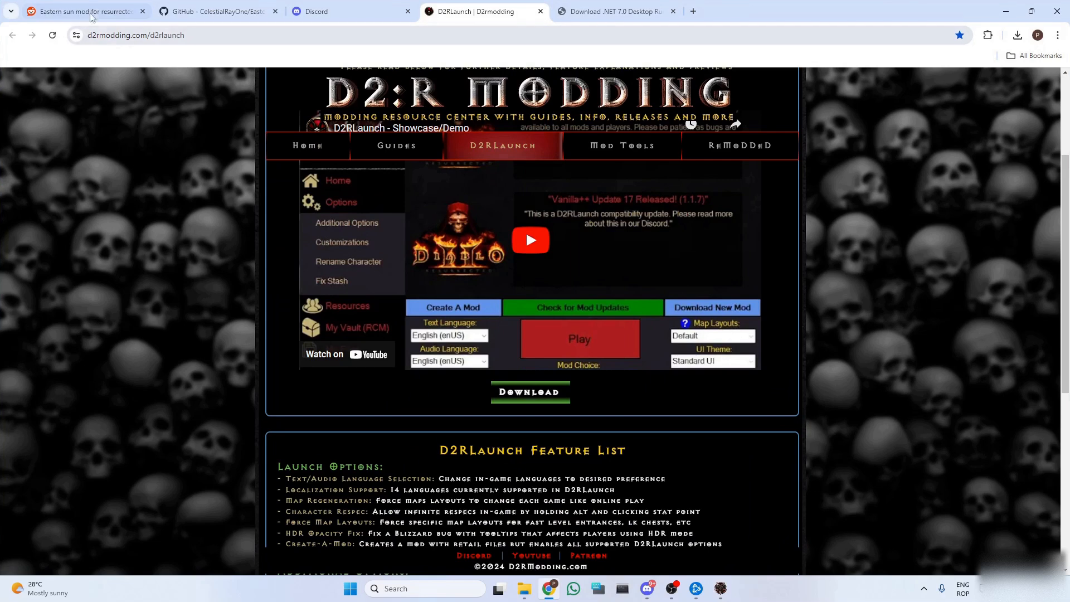
left_click(84, 11)
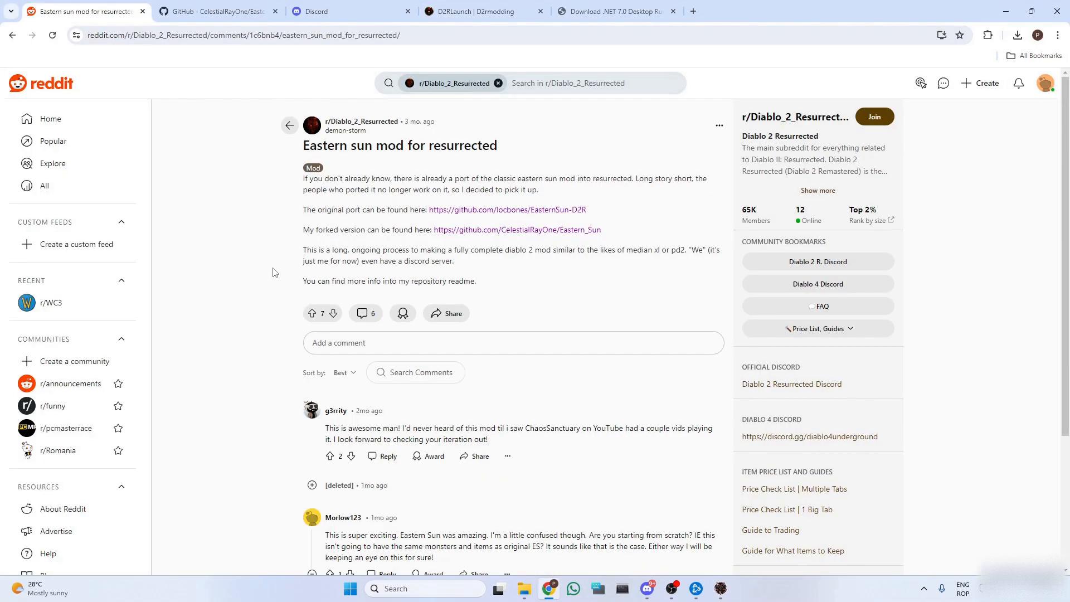
scroll(400, 202, "down", 5)
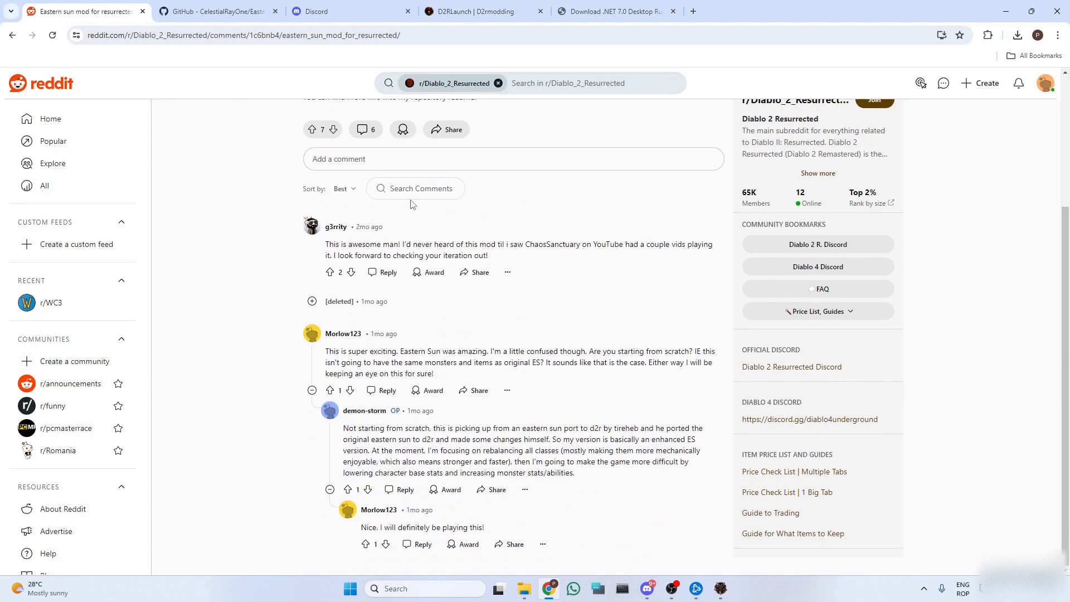
scroll(460, 251, "up", 5)
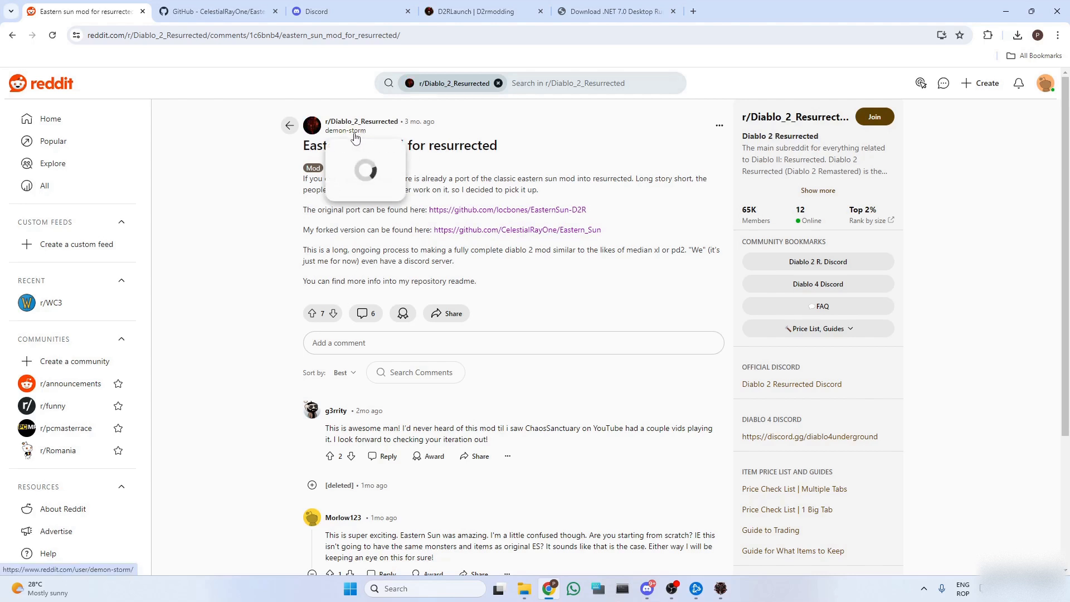
mouse_move(345, 130)
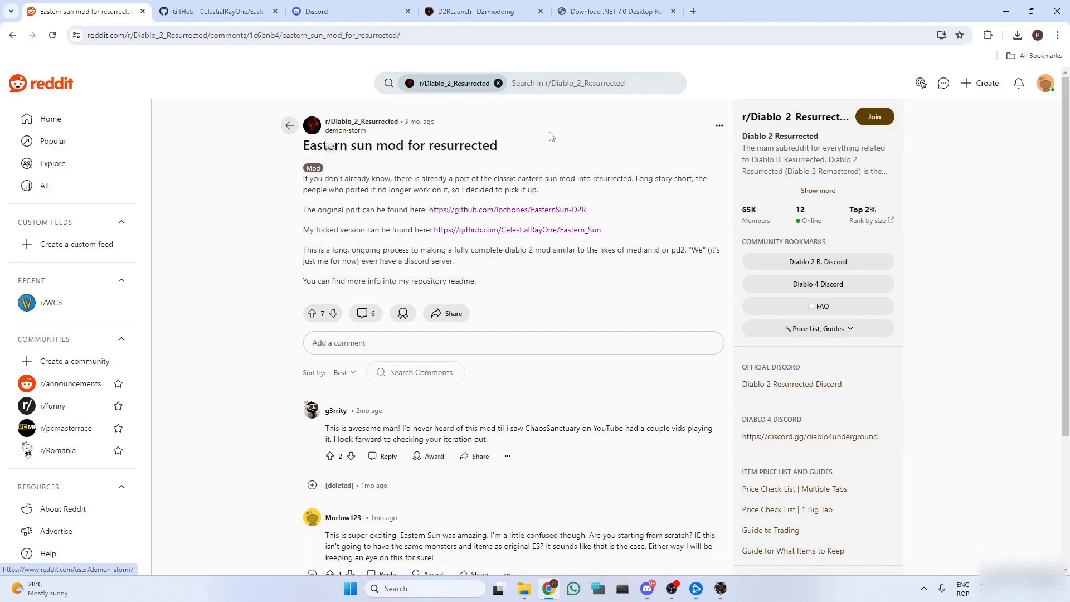
left_click(1006, 10)
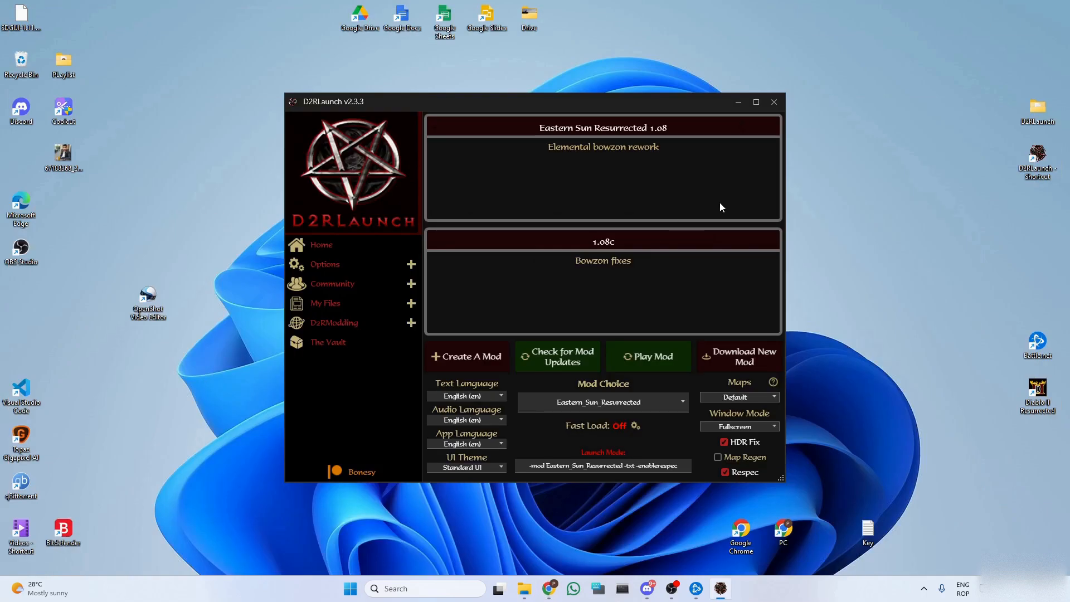
left_click(549, 588)
left_click(548, 588)
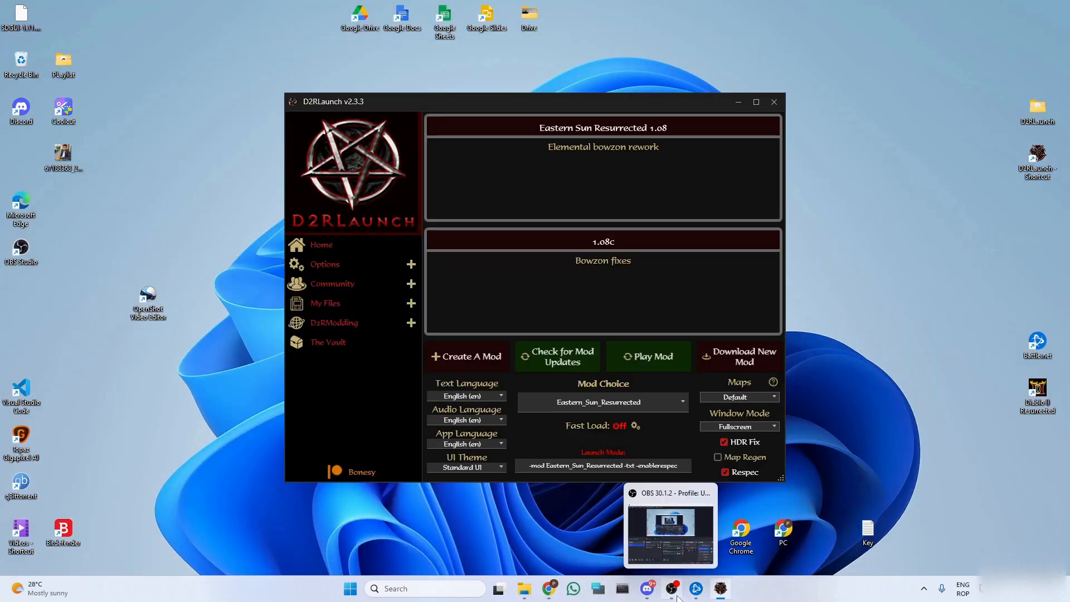